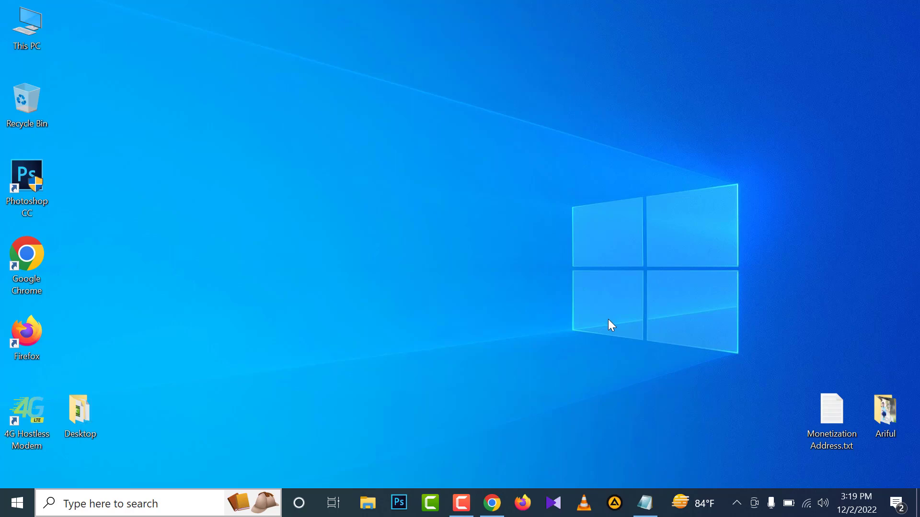
Switch to Chrome, open the Gmail inbox and read YouTube's "Apply for monetisation" email.
{"action": "left_click", "coordinate": [492, 503]}
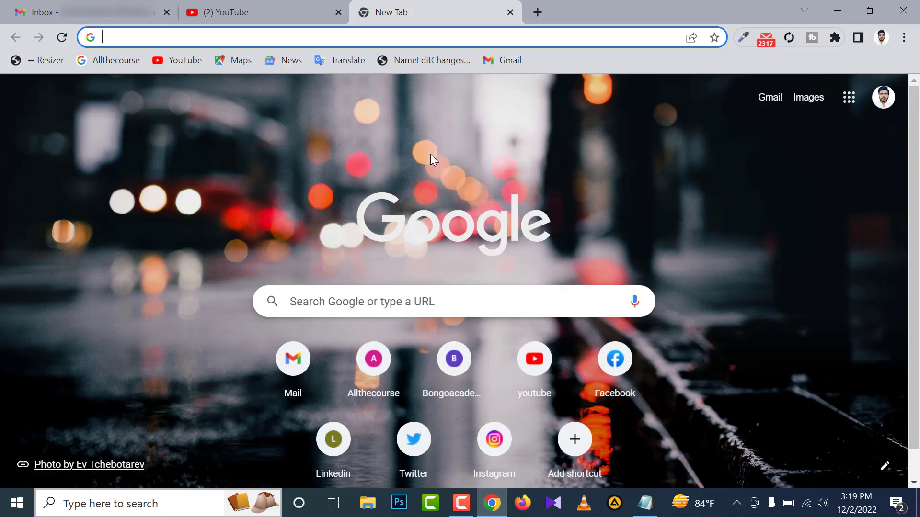
{"action": "left_click", "coordinate": [128, 15]}
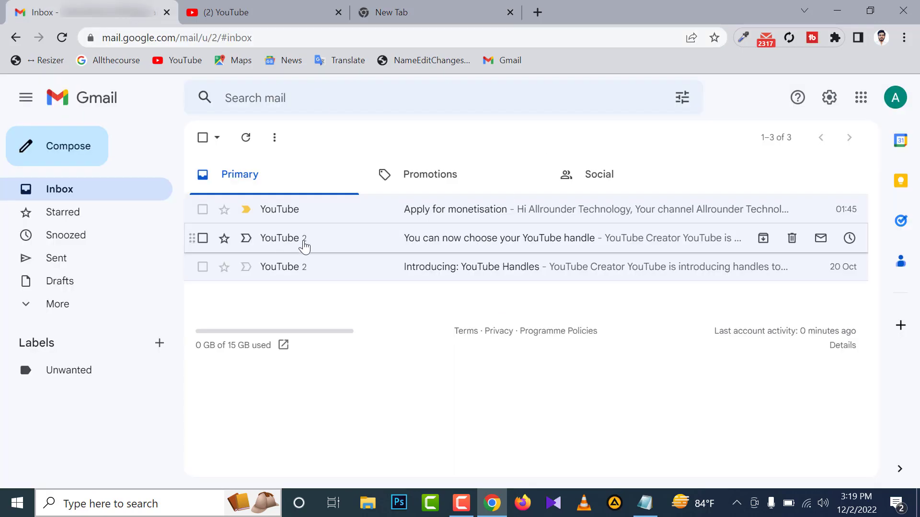
{"action": "left_click", "coordinate": [427, 218]}
{"action": "scroll", "coordinate": [342, 283], "scroll_direction": "down", "scroll_amount": 3}
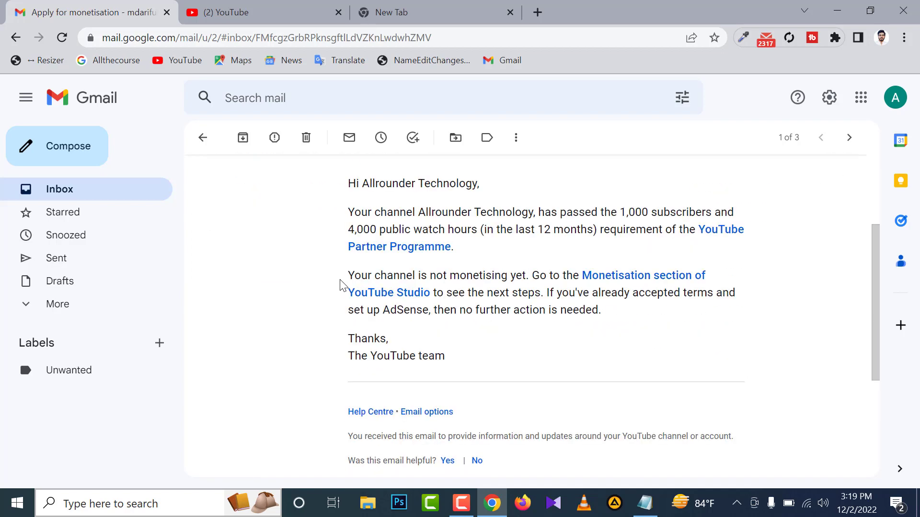
{"action": "scroll", "coordinate": [363, 283], "scroll_direction": "up", "scroll_amount": 2}
{"action": "scroll", "coordinate": [446, 285], "scroll_direction": "down", "scroll_amount": 1}
{"action": "scroll", "coordinate": [446, 286], "scroll_direction": "up", "scroll_amount": 1}
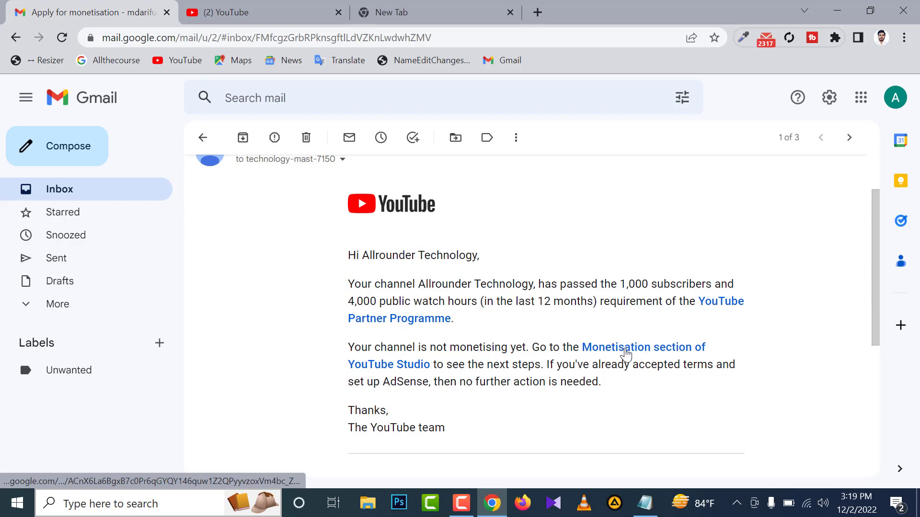
Switch to YouTube and open YouTube Studio for the Allrounder Technology channel.
{"action": "left_click", "coordinate": [249, 14]}
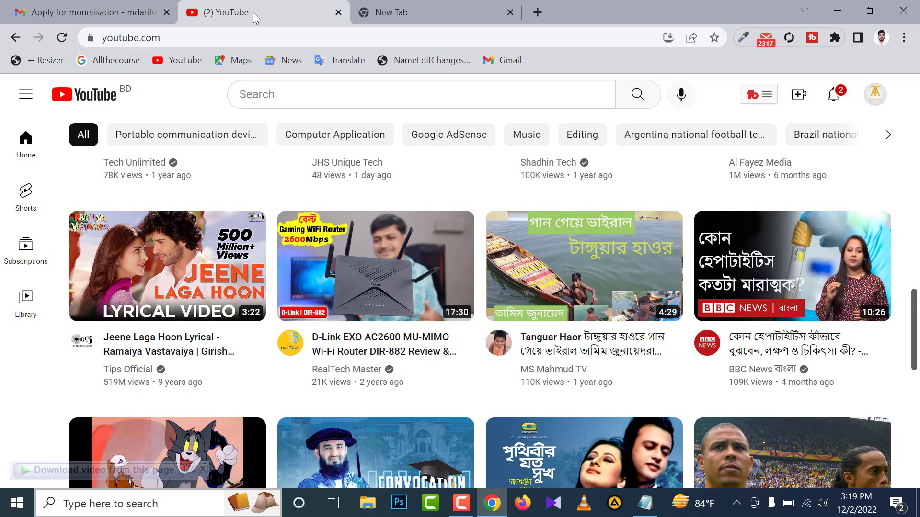
{"action": "left_click", "coordinate": [877, 94]}
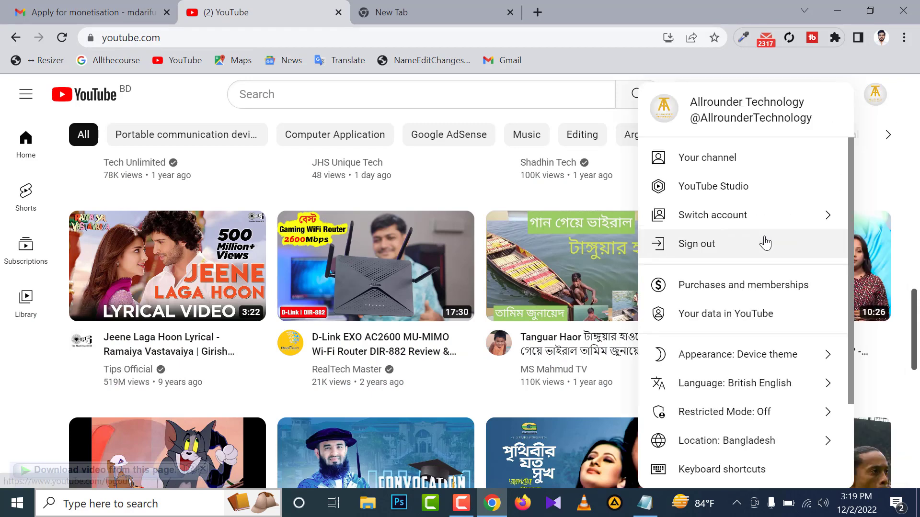
{"action": "left_click", "coordinate": [692, 192]}
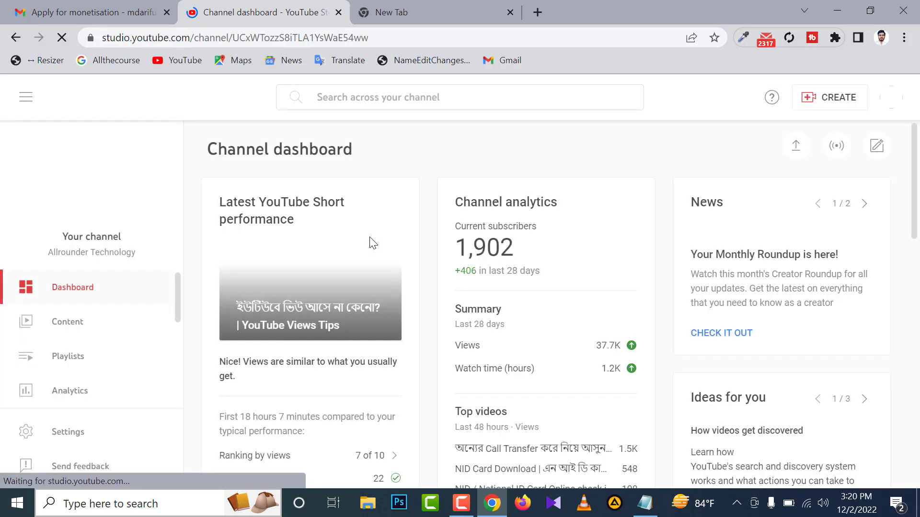
Open the channel's Monetisation section in YouTube Studio.
{"action": "scroll", "coordinate": [171, 318], "scroll_direction": "down", "scroll_amount": 2}
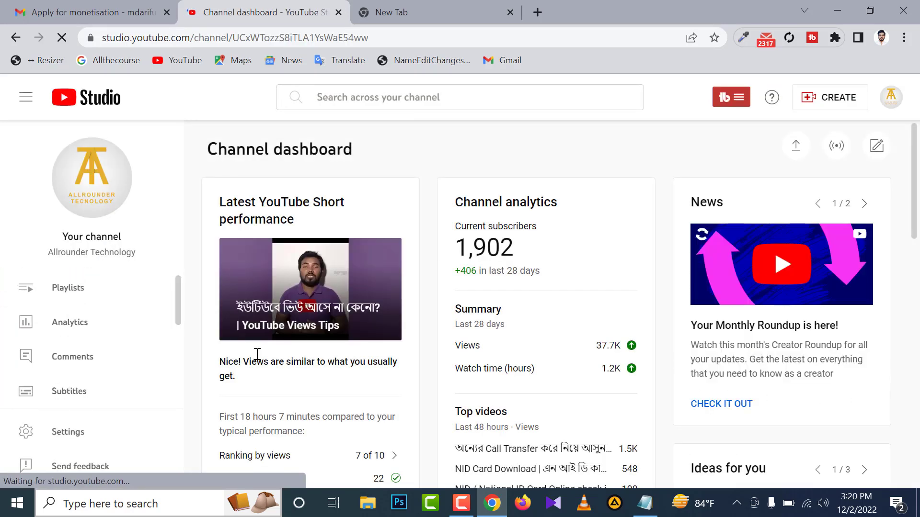
{"action": "scroll", "coordinate": [53, 357], "scroll_direction": "up", "scroll_amount": 2}
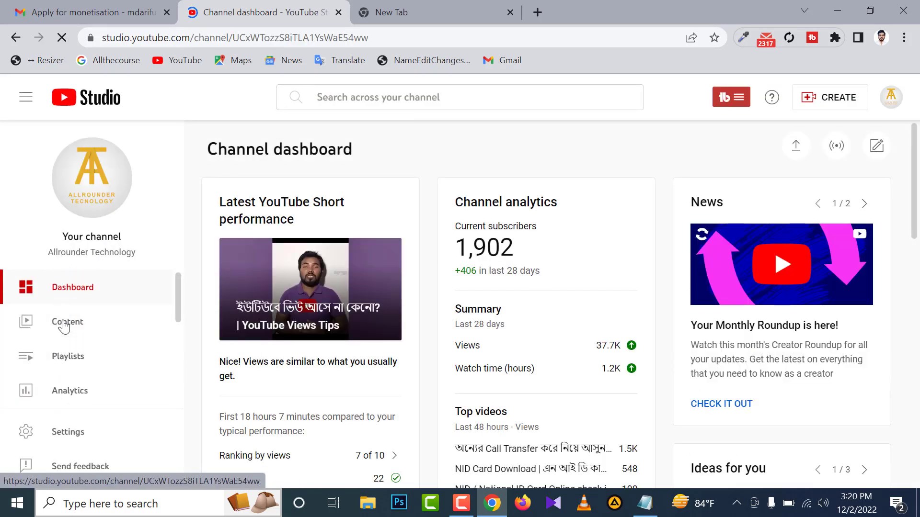
{"action": "scroll", "coordinate": [61, 345], "scroll_direction": "down", "scroll_amount": 3}
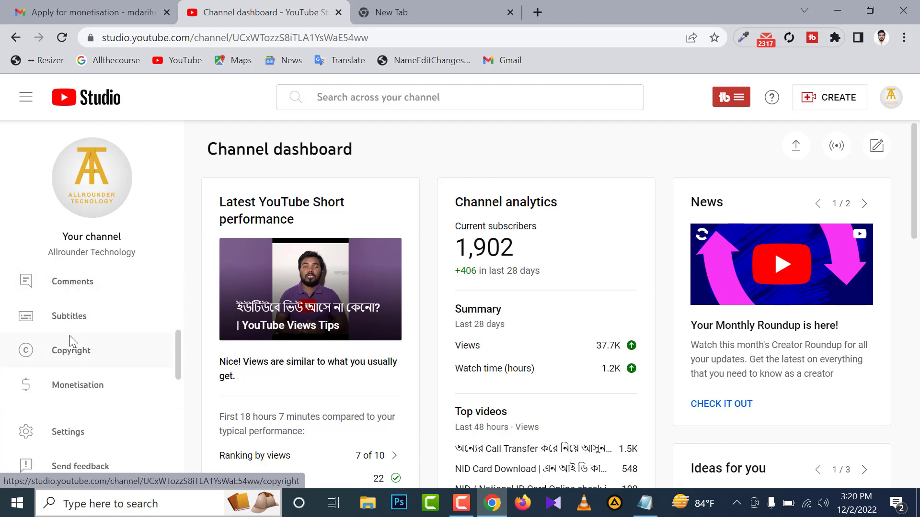
{"action": "scroll", "coordinate": [70, 383], "scroll_direction": "down", "scroll_amount": 2}
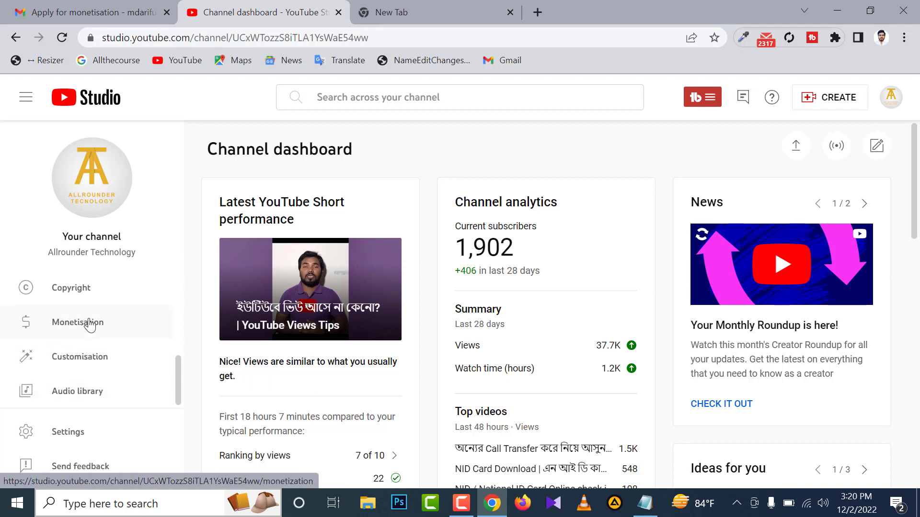
{"action": "left_click", "coordinate": [90, 324]}
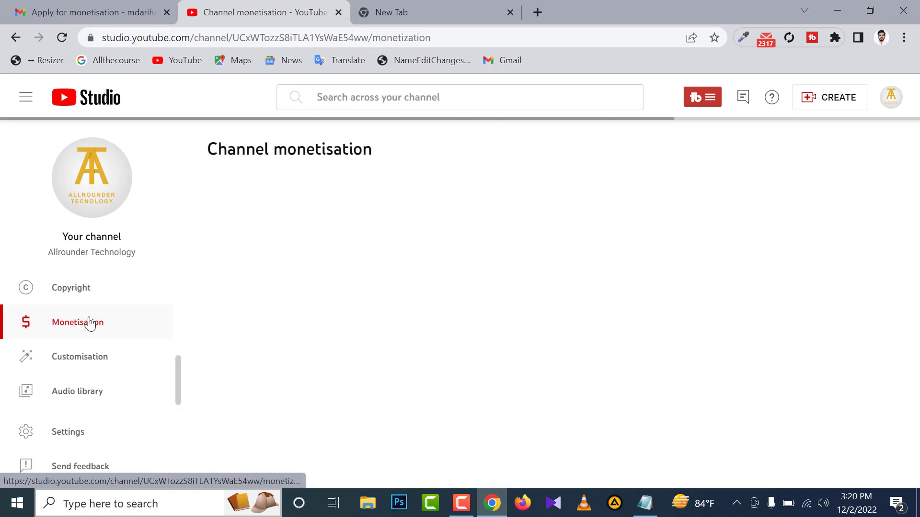
Examine the Partner Programme eligibility criteria for subscribers, public watch hours, 2-Step Verification and Community Guidelines strikes.
{"action": "scroll", "coordinate": [605, 334], "scroll_direction": "down", "scroll_amount": 2}
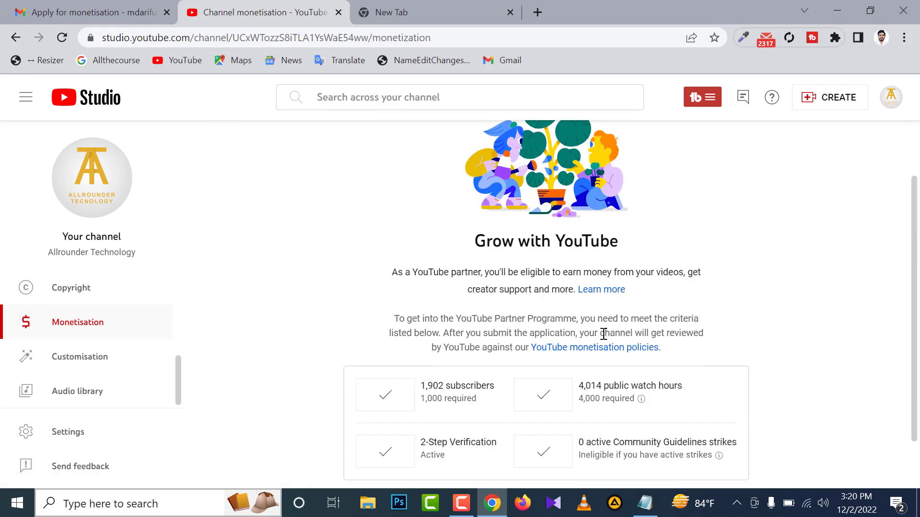
{"action": "scroll", "coordinate": [598, 341], "scroll_direction": "down", "scroll_amount": 1}
{"action": "scroll", "coordinate": [597, 341], "scroll_direction": "up", "scroll_amount": 1}
{"action": "scroll", "coordinate": [598, 341], "scroll_direction": "down", "scroll_amount": 1}
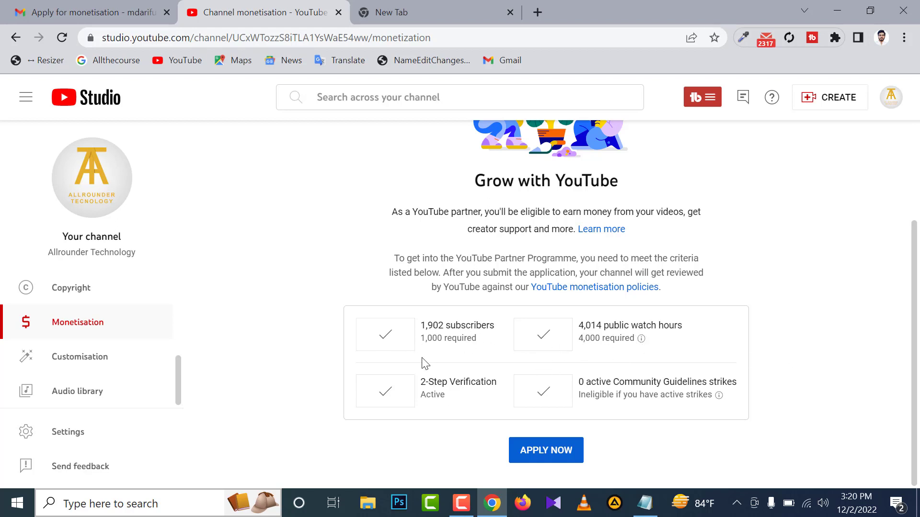
{"action": "left_click_drag", "start_coordinate": [423, 339], "coordinate": [481, 344]}
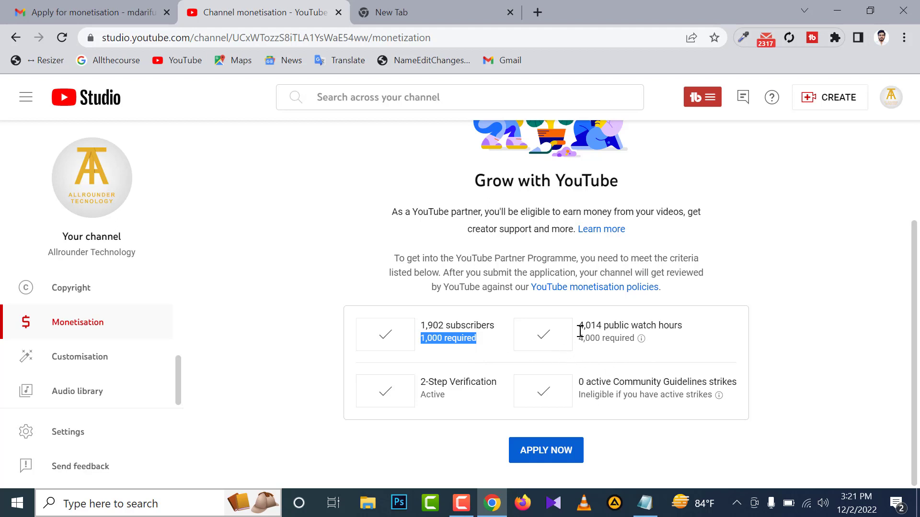
{"action": "left_click_drag", "start_coordinate": [579, 338], "coordinate": [635, 338]}
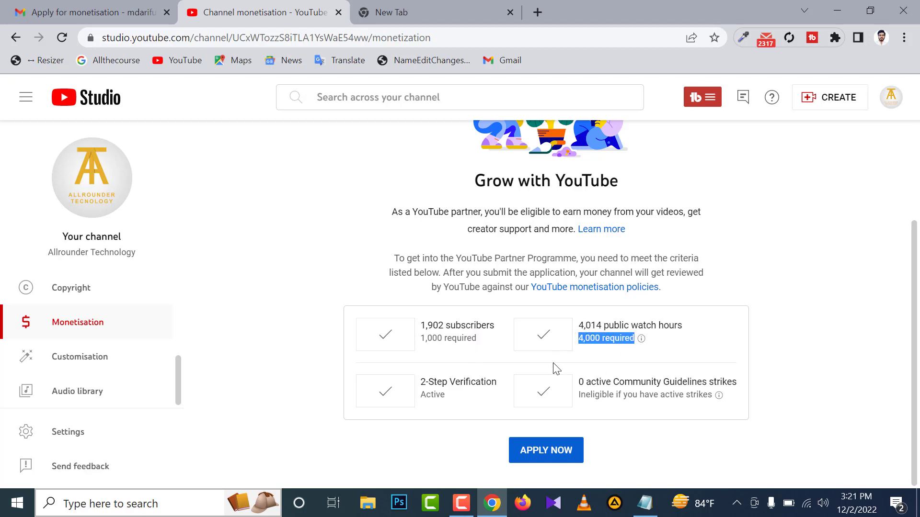
{"action": "left_click", "coordinate": [455, 396]}
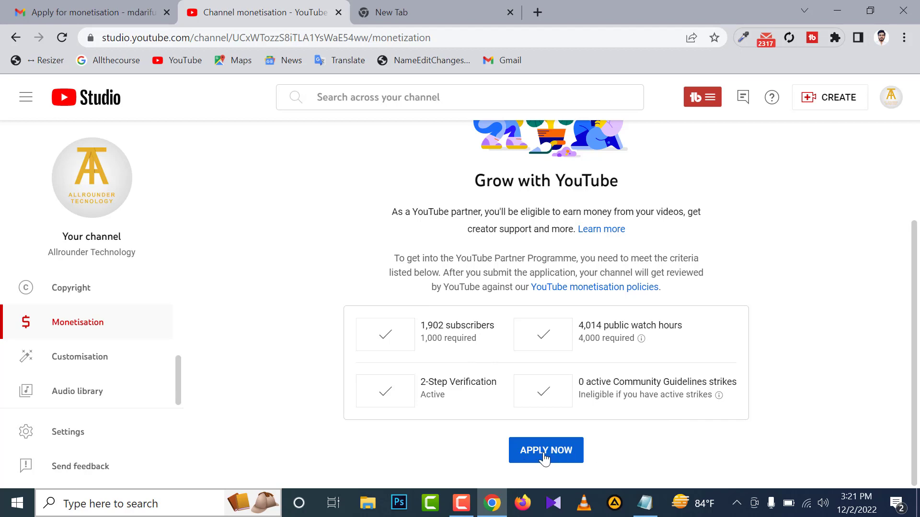
Recheck the monetisation email and start the channel's YouTube Partner Programme application.
{"action": "left_click", "coordinate": [119, 10]}
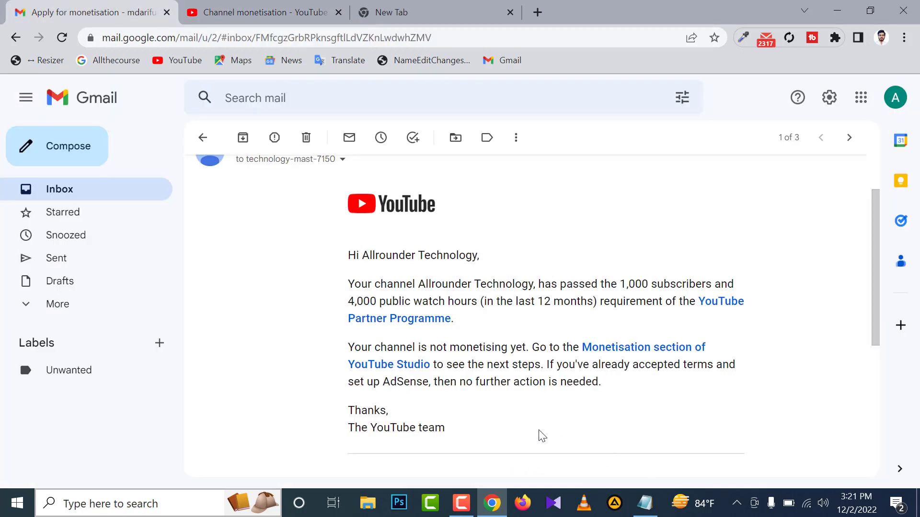
{"action": "left_click", "coordinate": [313, 11]}
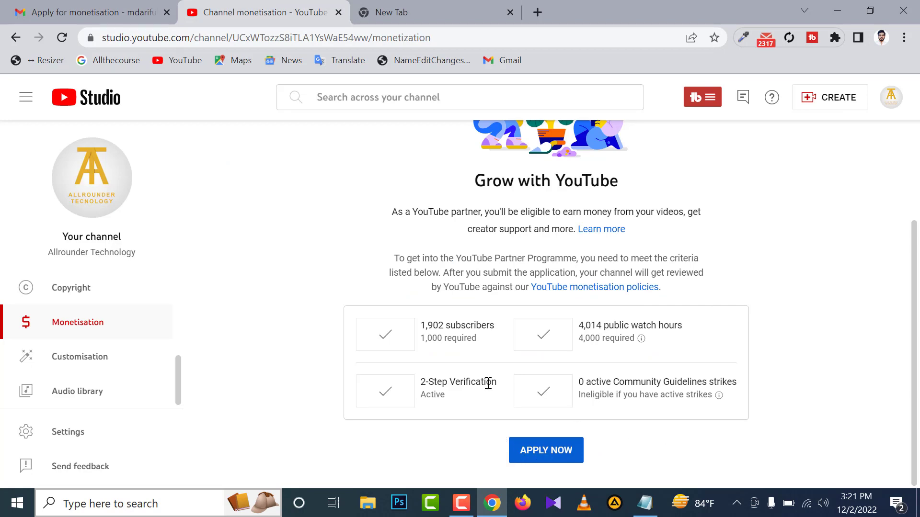
{"action": "left_click", "coordinate": [567, 453]}
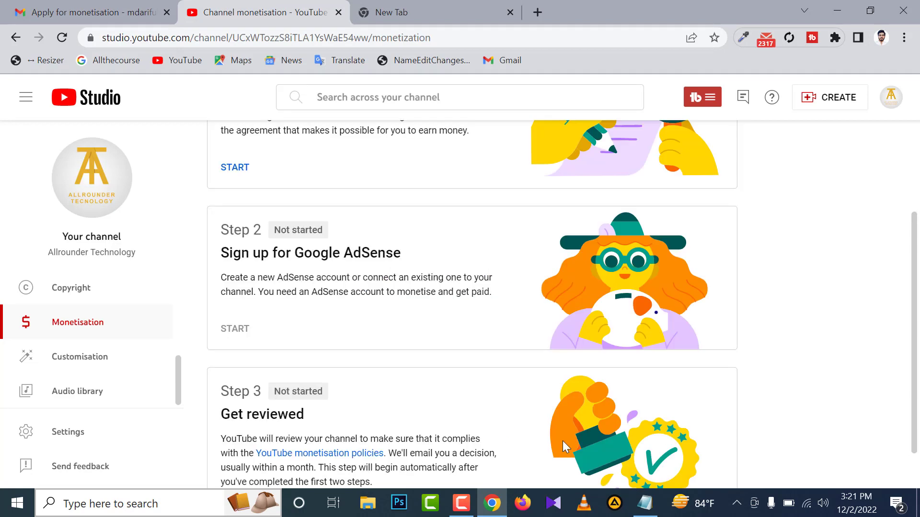
Look over the three application steps: Partner Programme terms, Google AdSense sign-up and channel review.
{"action": "scroll", "coordinate": [469, 307], "scroll_direction": "up", "scroll_amount": 3}
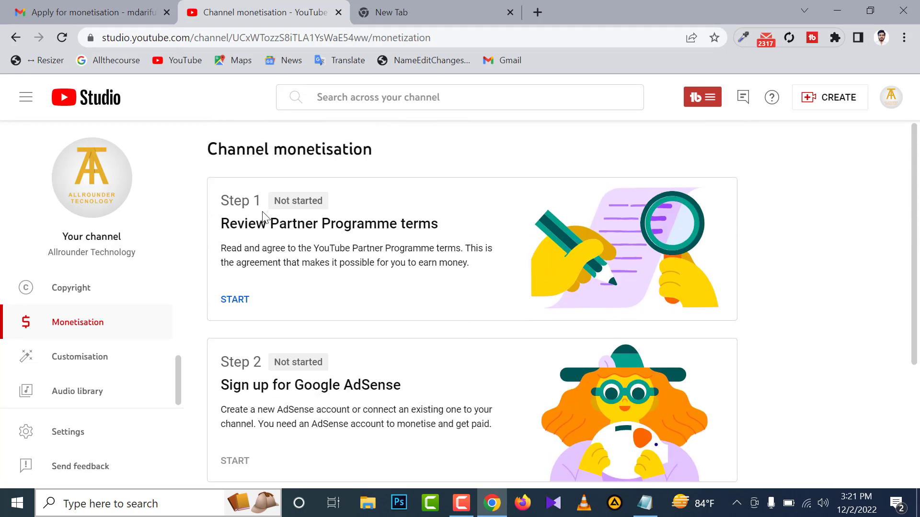
{"action": "triple_click", "coordinate": [224, 200]}
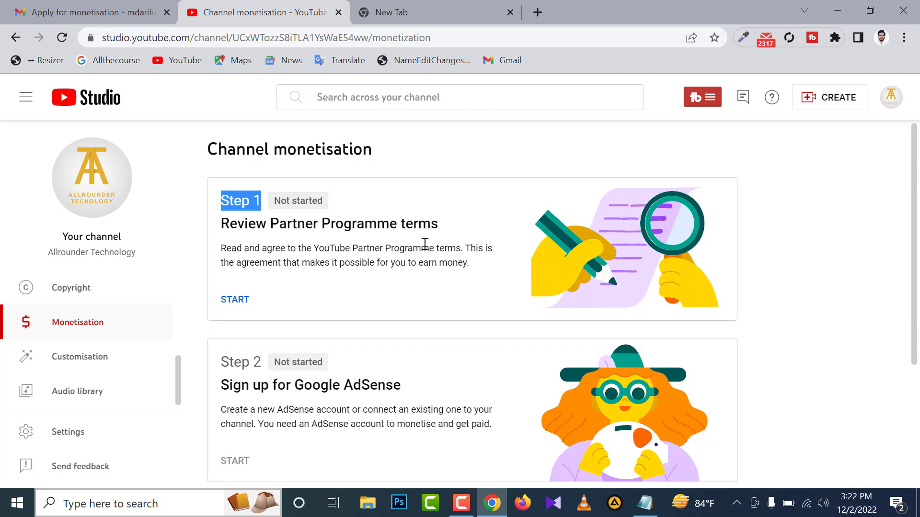
{"action": "scroll", "coordinate": [424, 240], "scroll_direction": "down", "scroll_amount": 1}
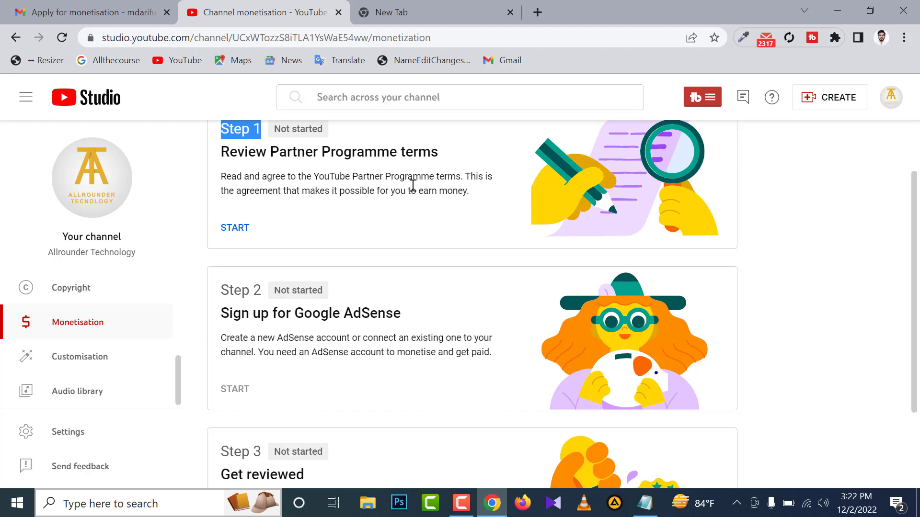
{"action": "scroll", "coordinate": [412, 186], "scroll_direction": "down", "scroll_amount": 1}
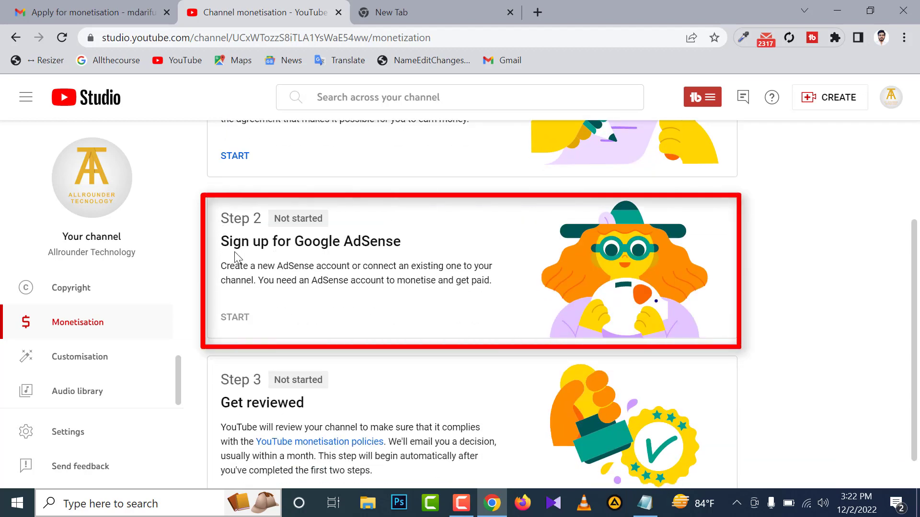
{"action": "scroll", "coordinate": [418, 254], "scroll_direction": "down", "scroll_amount": 1}
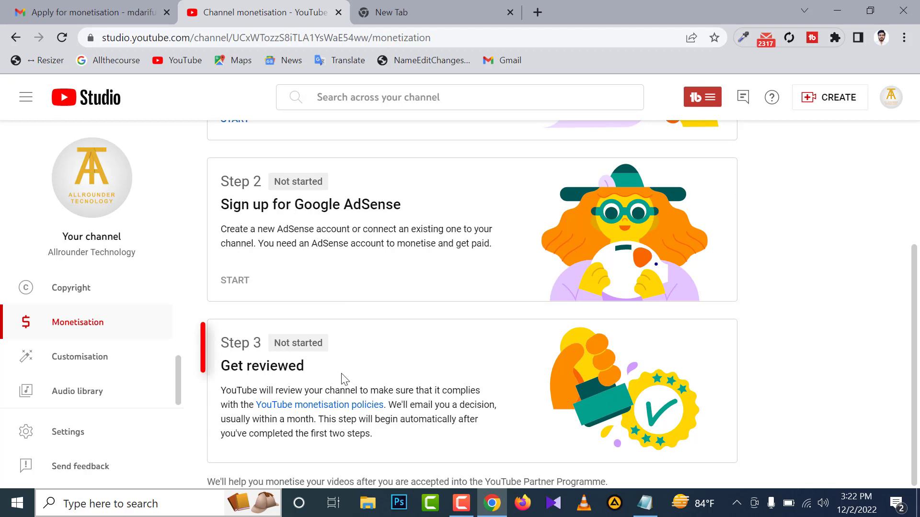
{"action": "scroll", "coordinate": [355, 383], "scroll_direction": "up", "scroll_amount": 4}
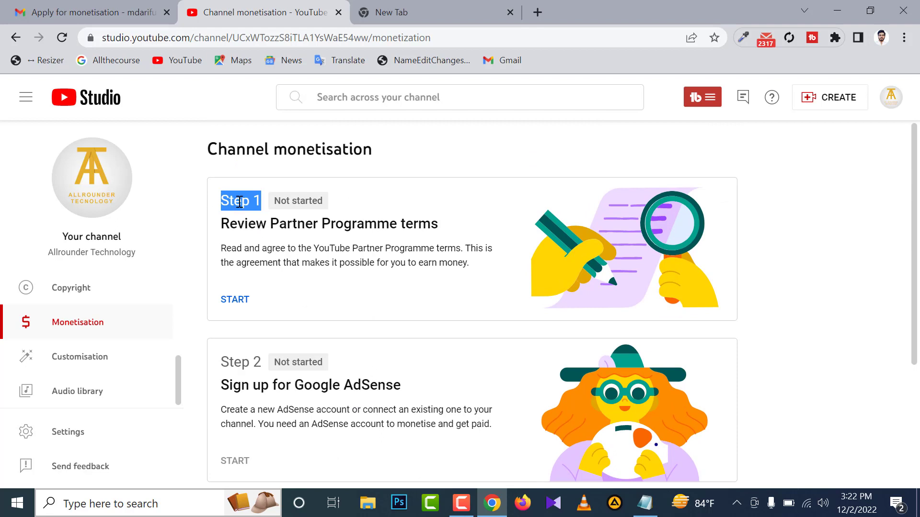
{"action": "left_click", "coordinate": [218, 194]}
{"action": "left_click_drag", "start_coordinate": [223, 201], "coordinate": [254, 195]}
{"action": "left_click", "coordinate": [254, 197]}
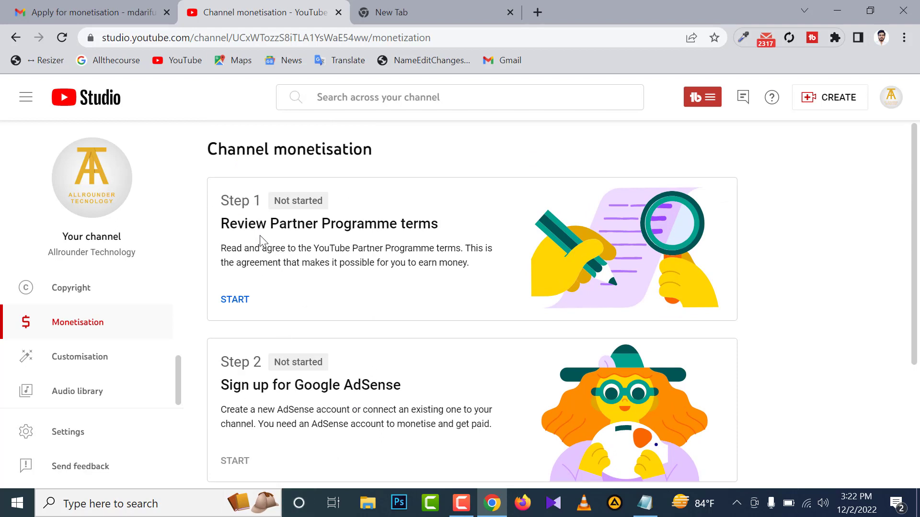
Start Step 1 and read through the YouTube Partner Programme terms down to the acceptance checkbox.
{"action": "left_click", "coordinate": [237, 302]}
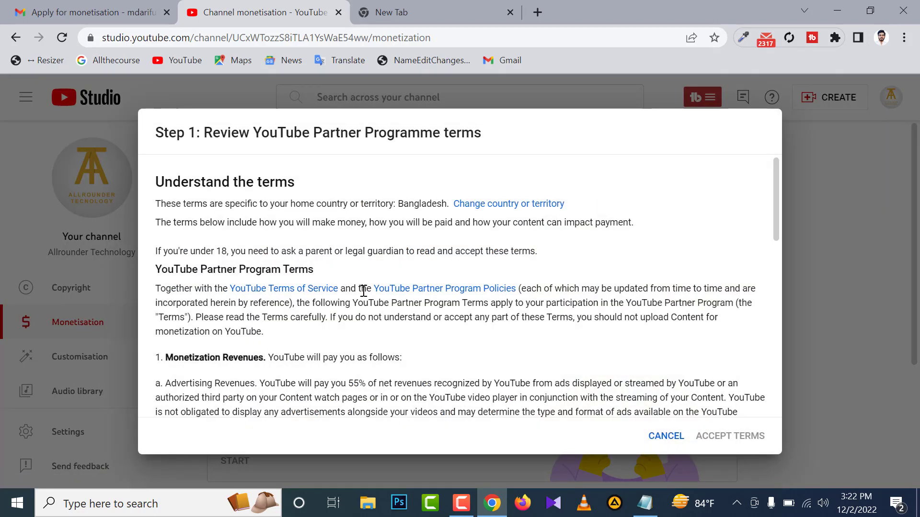
{"action": "scroll", "coordinate": [365, 293], "scroll_direction": "down", "scroll_amount": 1}
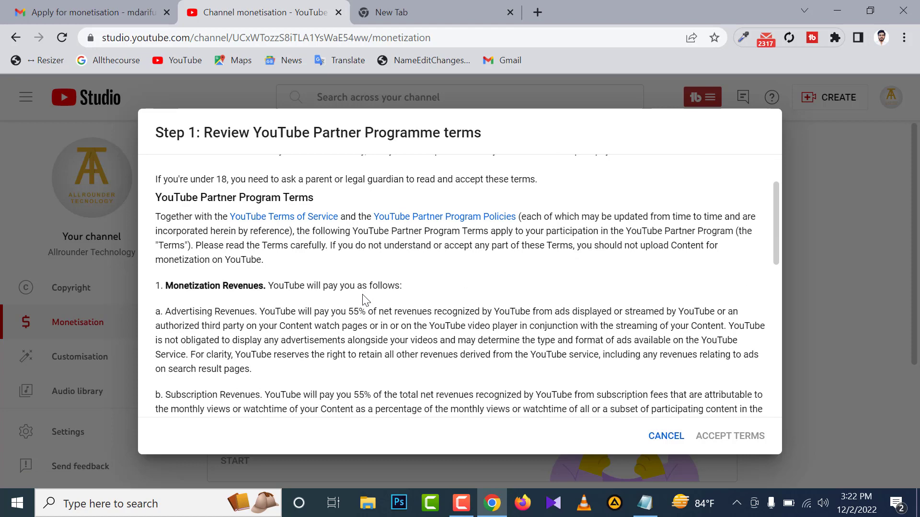
{"action": "scroll", "coordinate": [364, 301], "scroll_direction": "down", "scroll_amount": 1}
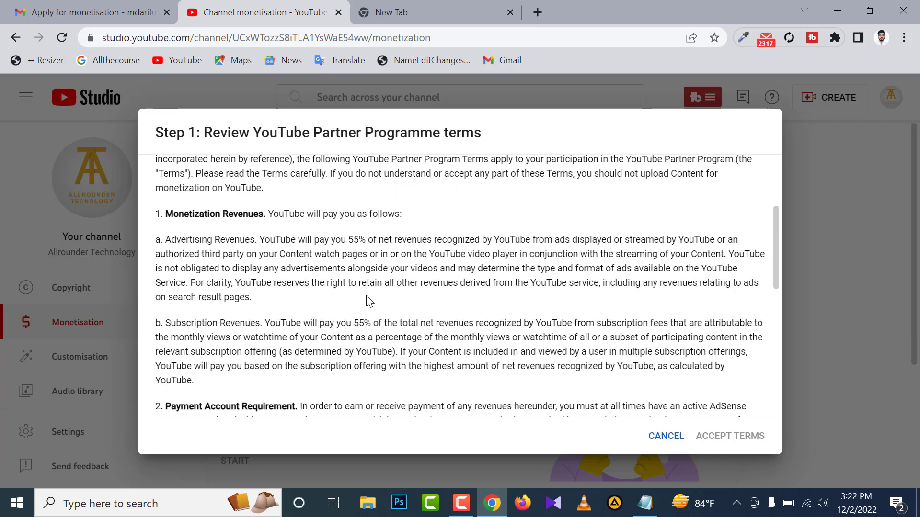
{"action": "scroll", "coordinate": [368, 301], "scroll_direction": "down", "scroll_amount": 5}
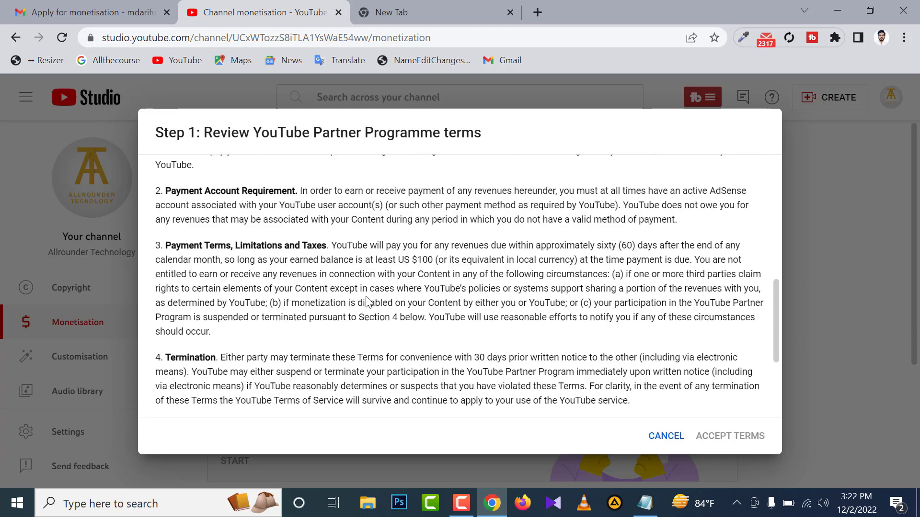
{"action": "scroll", "coordinate": [367, 302], "scroll_direction": "down", "scroll_amount": 1}
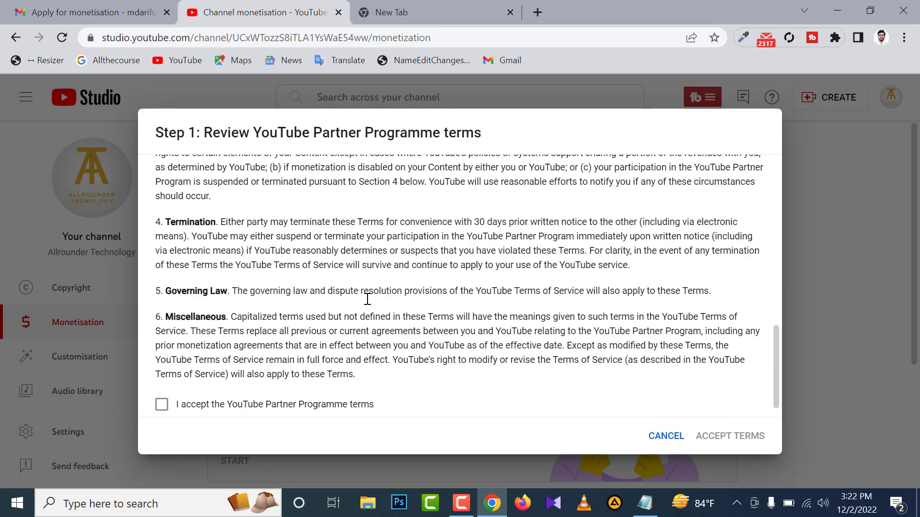
{"action": "scroll", "coordinate": [369, 301], "scroll_direction": "up", "scroll_amount": 9}
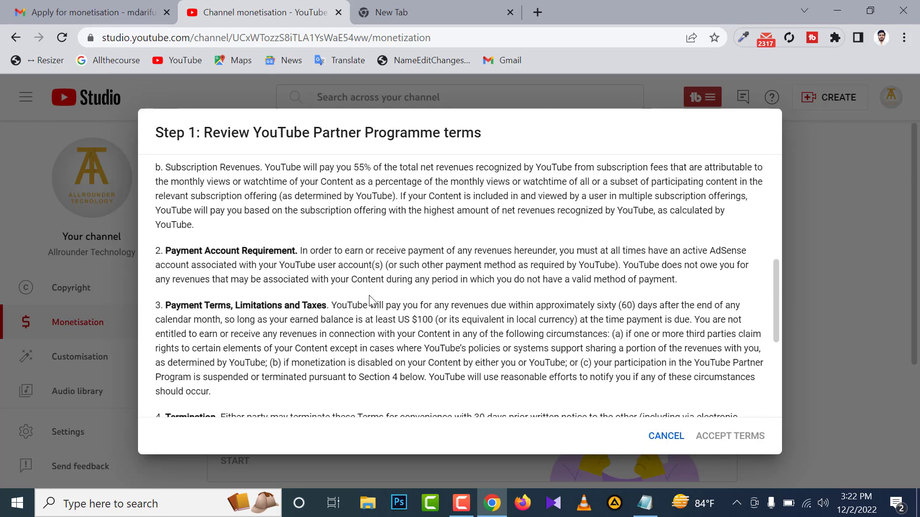
{"action": "scroll", "coordinate": [372, 297], "scroll_direction": "up", "scroll_amount": 2}
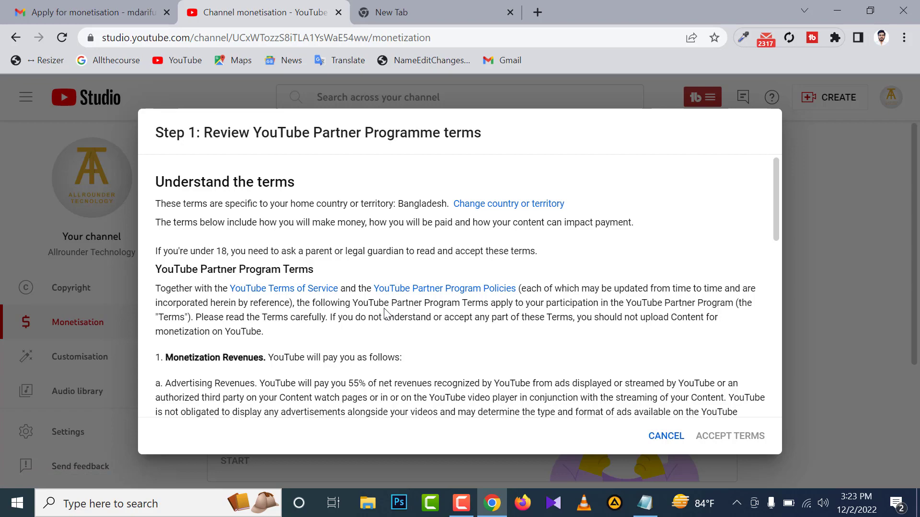
{"action": "scroll", "coordinate": [383, 309], "scroll_direction": "down", "scroll_amount": 11}
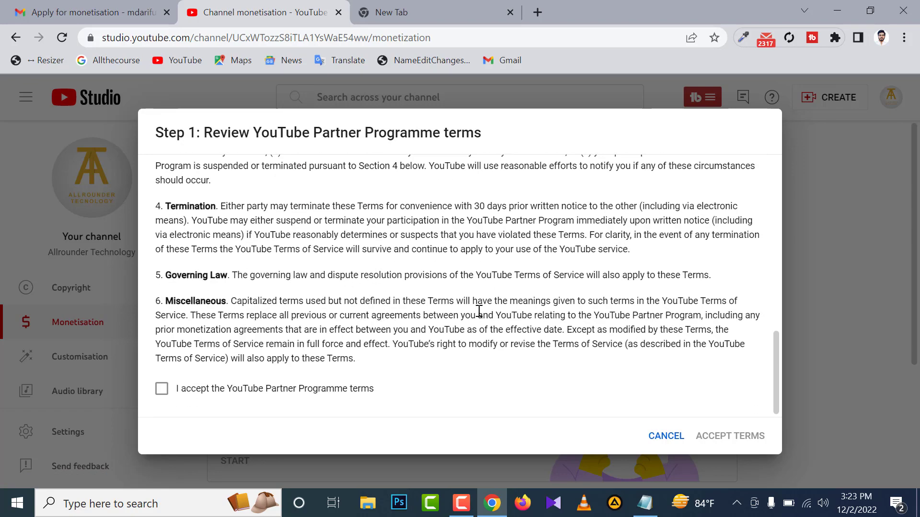
Accept the YouTube Partner Programme terms to complete Step 1 of the application.
{"action": "left_click", "coordinate": [166, 392]}
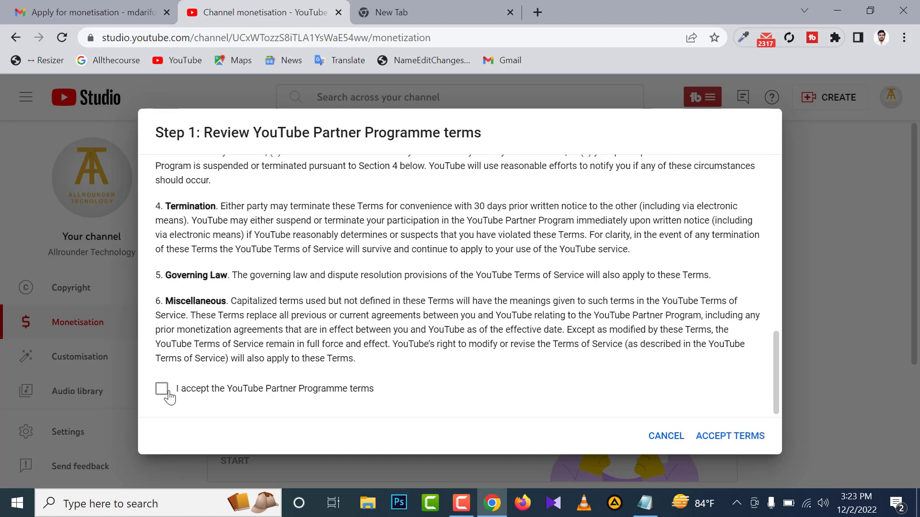
{"action": "left_click", "coordinate": [738, 437]}
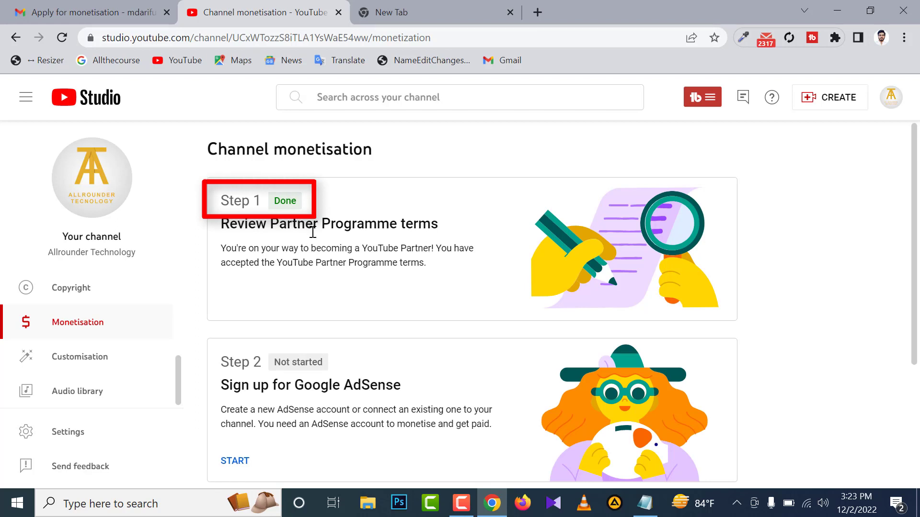
Start Step 2 for Google AdSense, declare that there is no existing account, and choose the Google Account for the sign-up.
{"action": "scroll", "coordinate": [315, 229], "scroll_direction": "down", "scroll_amount": 1}
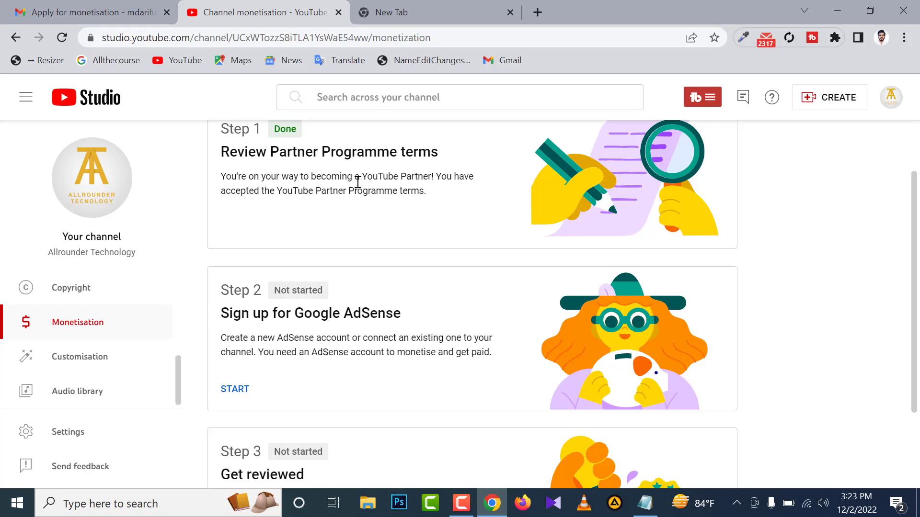
{"action": "scroll", "coordinate": [358, 182], "scroll_direction": "down", "scroll_amount": 2}
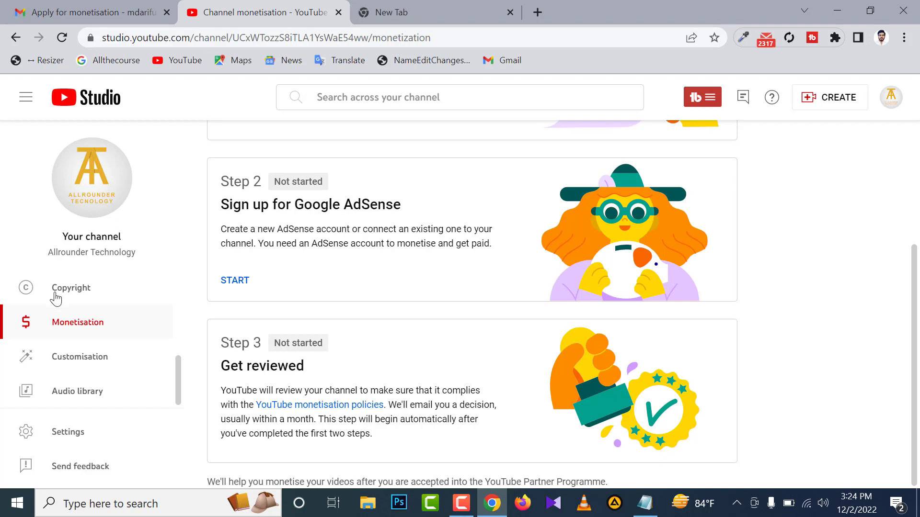
{"action": "left_click", "coordinate": [236, 282]}
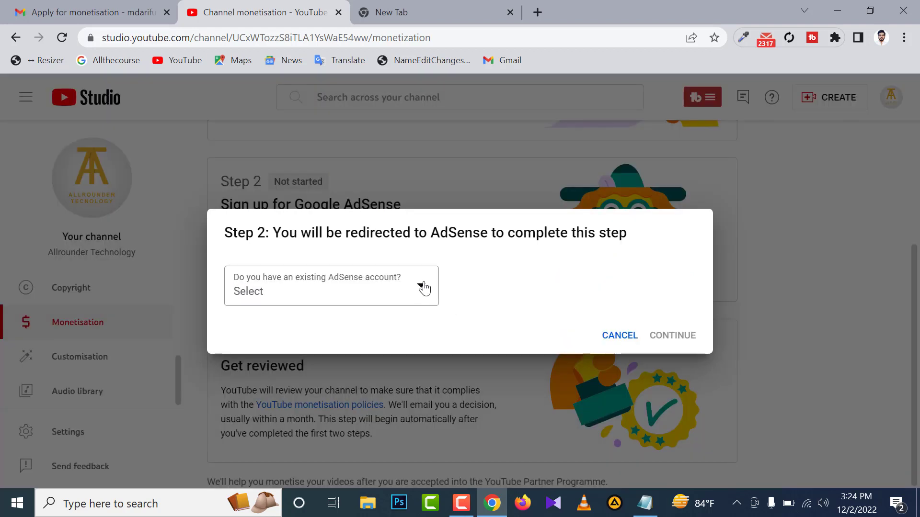
{"action": "left_click", "coordinate": [424, 288]}
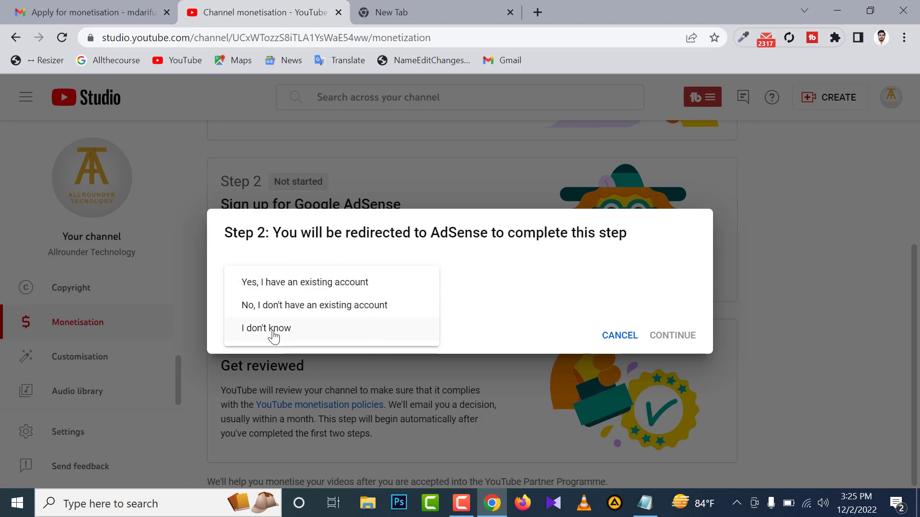
{"action": "left_click", "coordinate": [327, 311]}
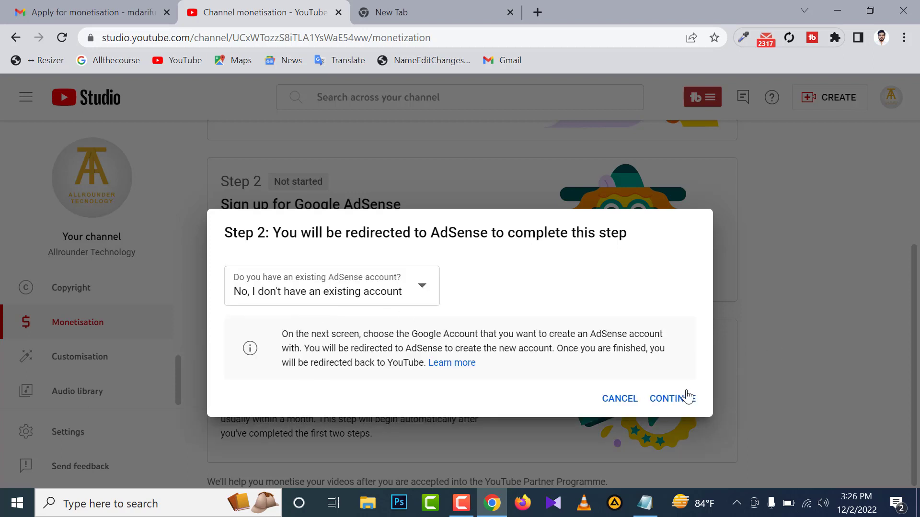
{"action": "left_click", "coordinate": [667, 399]}
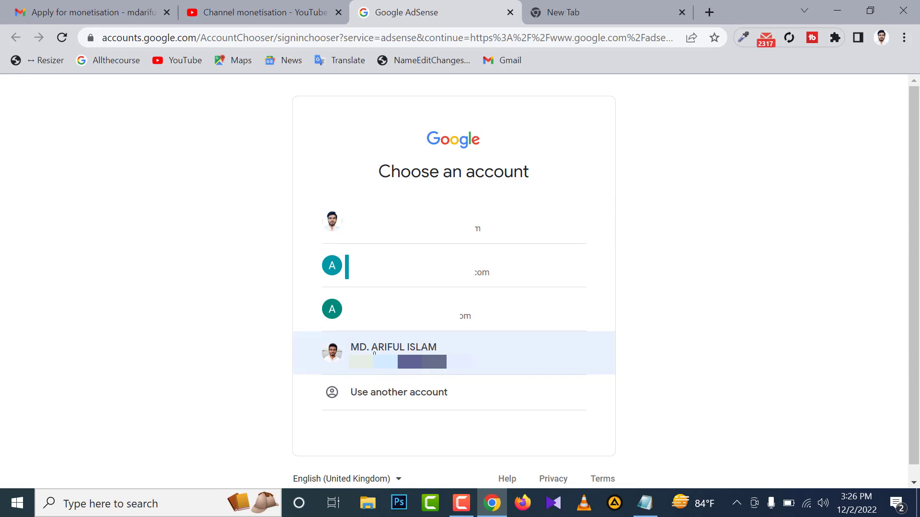
{"action": "left_click", "coordinate": [405, 365]}
{"action": "left_click", "coordinate": [413, 368]}
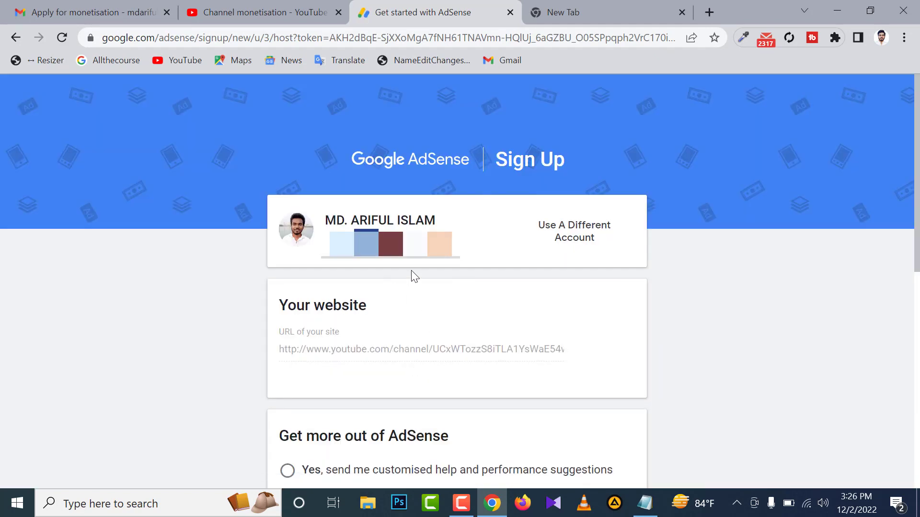
Check the prefilled channel URL on the AdSense sign-up form and decline customised help and performance suggestions.
{"action": "scroll", "coordinate": [410, 275], "scroll_direction": "down", "scroll_amount": 1}
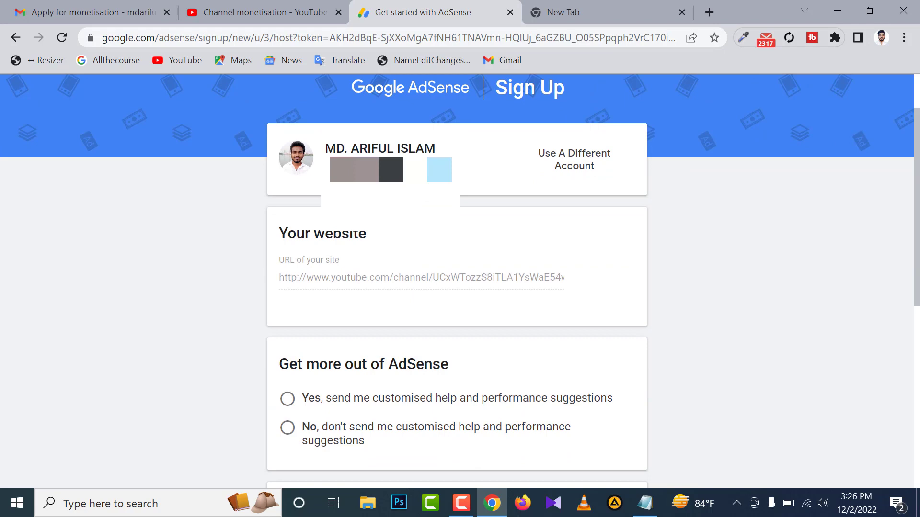
{"action": "scroll", "coordinate": [462, 234], "scroll_direction": "down", "scroll_amount": 2}
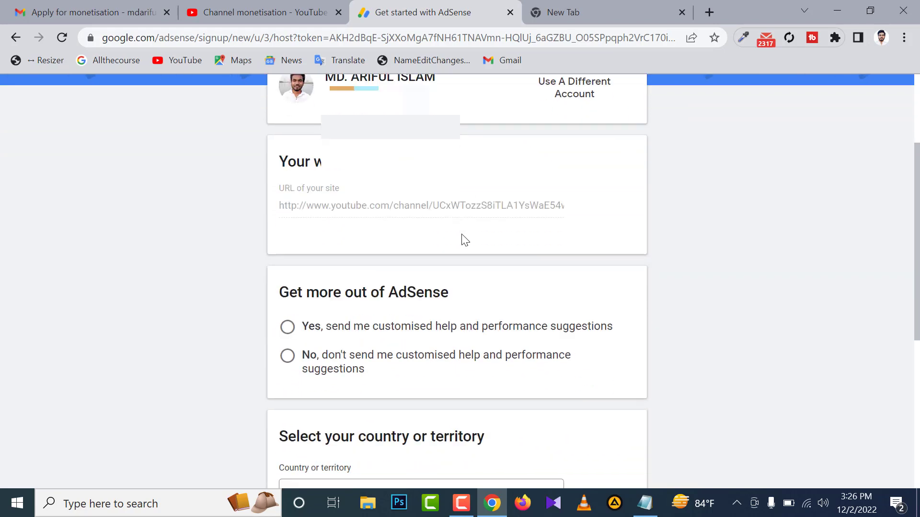
{"action": "scroll", "coordinate": [464, 239], "scroll_direction": "up", "scroll_amount": 1}
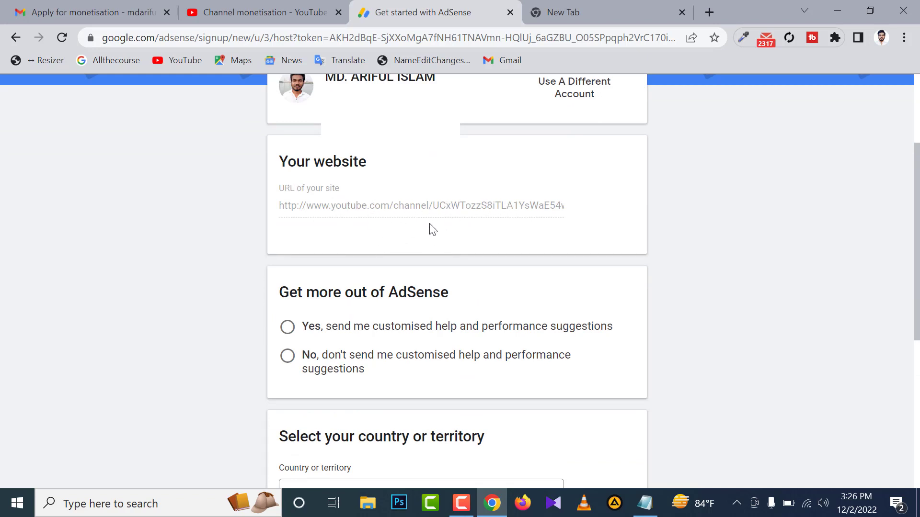
{"action": "scroll", "coordinate": [431, 230], "scroll_direction": "down", "scroll_amount": 3}
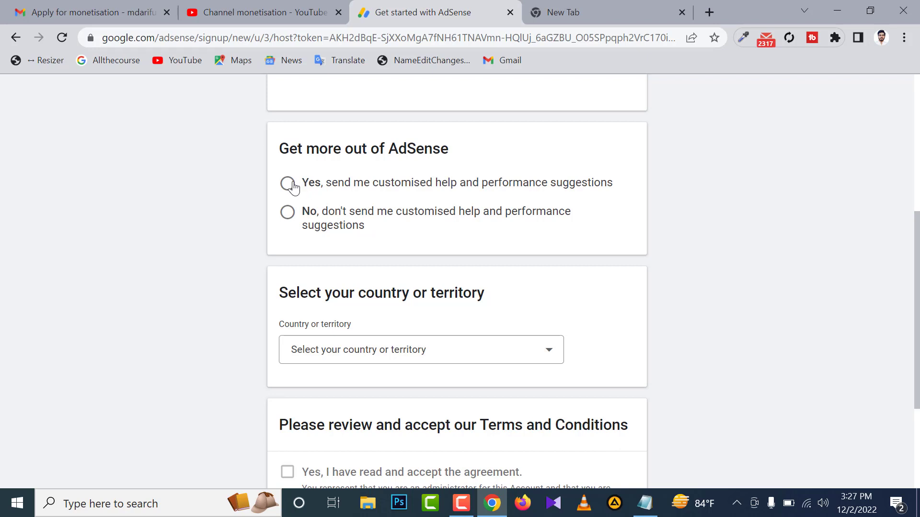
{"action": "left_click", "coordinate": [288, 214]}
Set the country or territory for the AdSense account to Bangladesh.
{"action": "scroll", "coordinate": [354, 212], "scroll_direction": "down", "scroll_amount": 1}
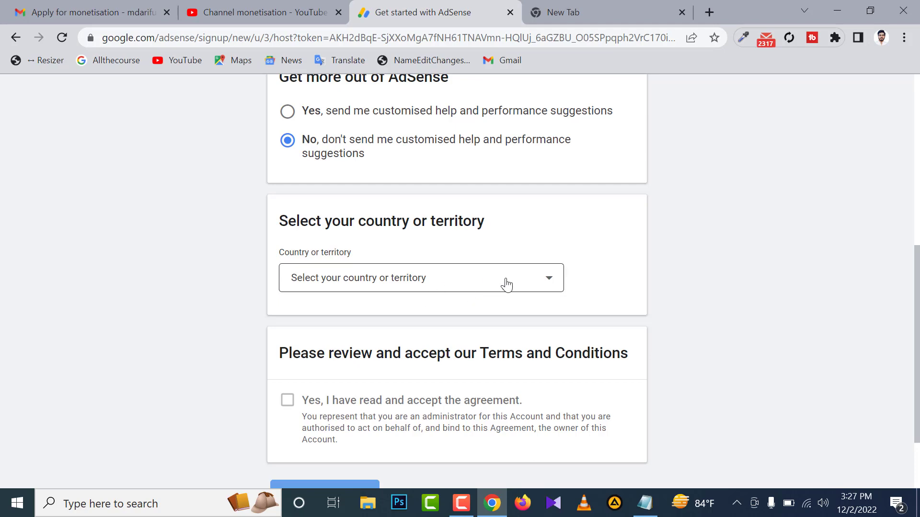
{"action": "left_click", "coordinate": [530, 283]}
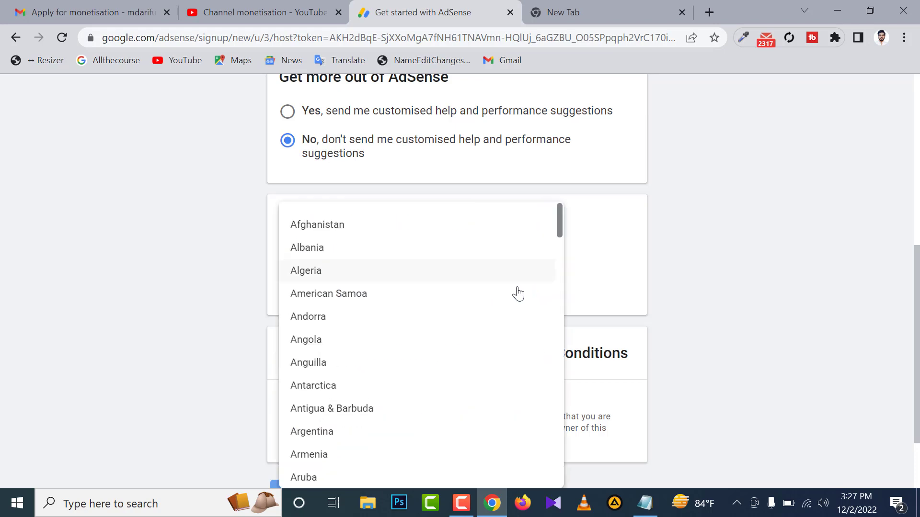
{"action": "scroll", "coordinate": [329, 380], "scroll_direction": "down", "scroll_amount": 4}
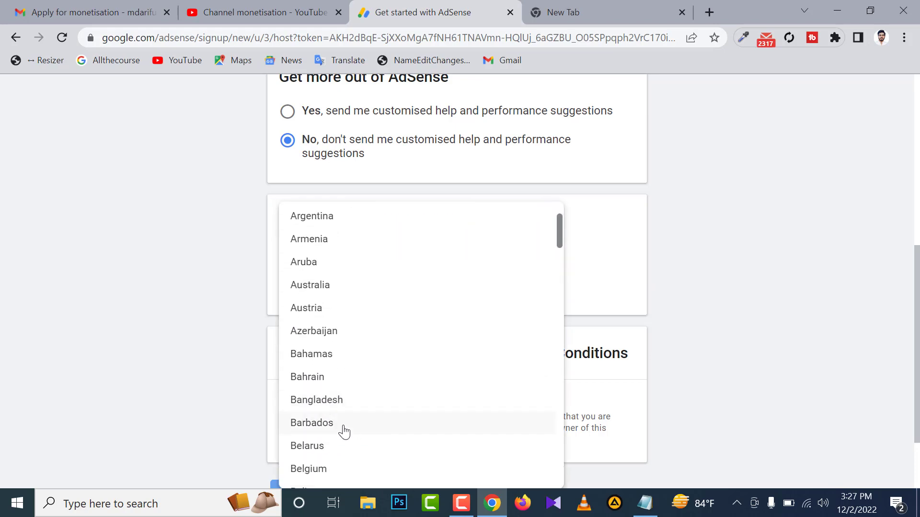
{"action": "left_click", "coordinate": [326, 401]}
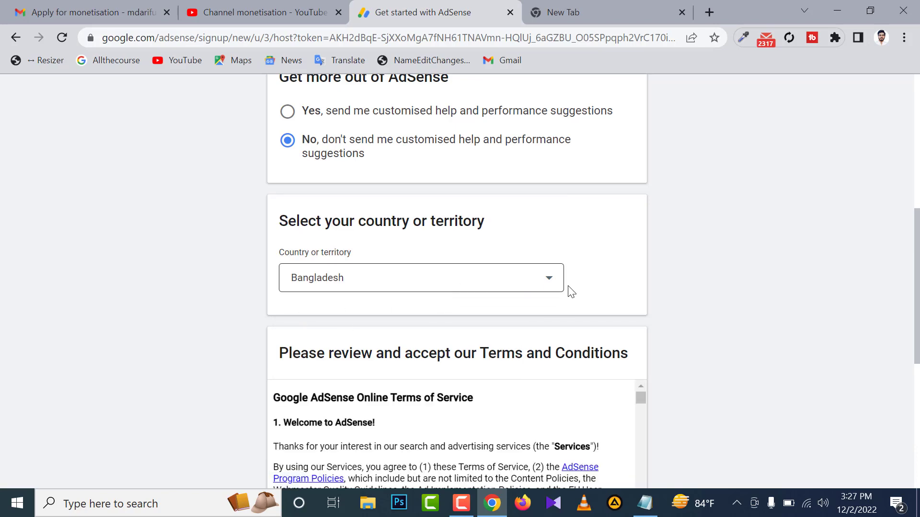
Read through the AdSense Online Terms of Service, accept the agreement and create the account.
{"action": "scroll", "coordinate": [575, 290], "scroll_direction": "down", "scroll_amount": 2}
{"action": "scroll", "coordinate": [578, 291], "scroll_direction": "down", "scroll_amount": 1}
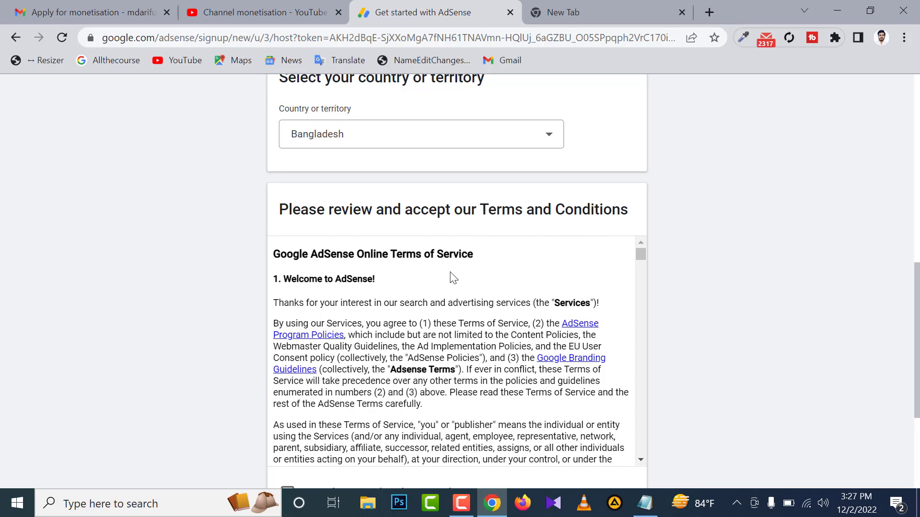
{"action": "scroll", "coordinate": [427, 371], "scroll_direction": "down", "scroll_amount": 2}
{"action": "scroll", "coordinate": [428, 371], "scroll_direction": "down", "scroll_amount": 10}
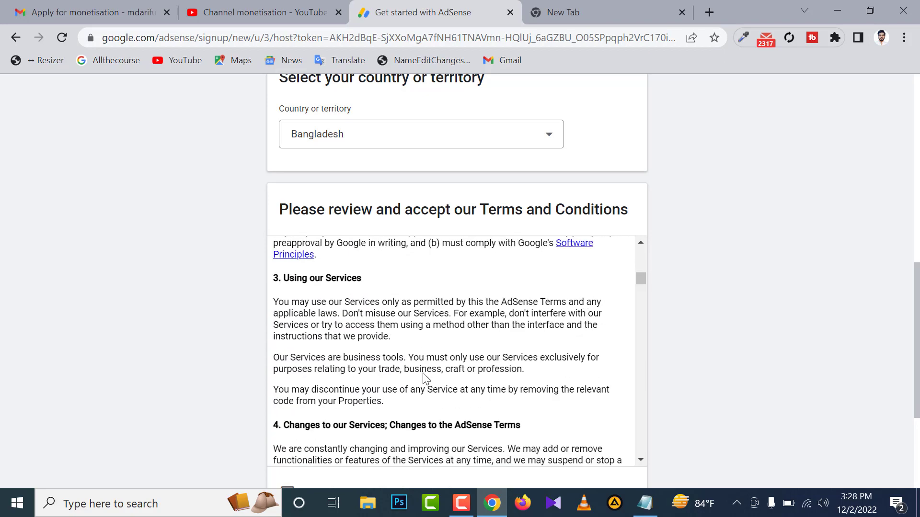
{"action": "scroll", "coordinate": [425, 372], "scroll_direction": "down", "scroll_amount": 15}
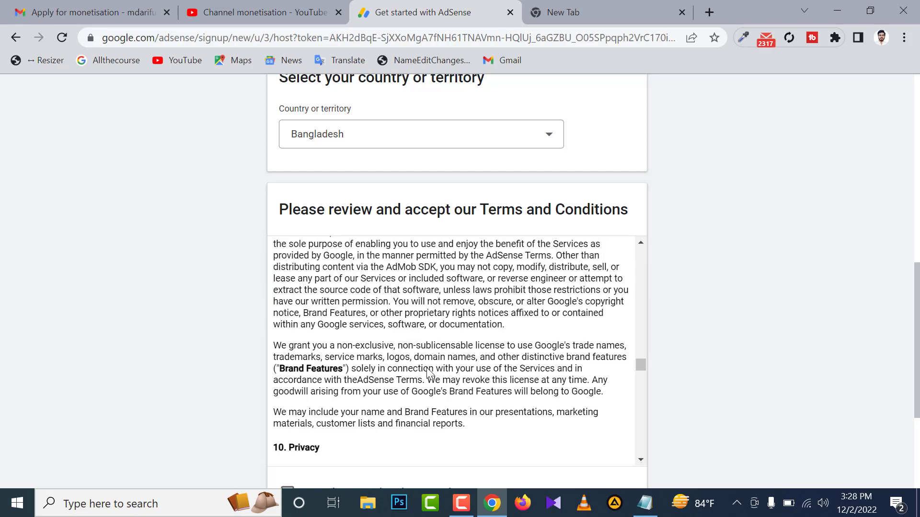
{"action": "scroll", "coordinate": [435, 374], "scroll_direction": "down", "scroll_amount": 12}
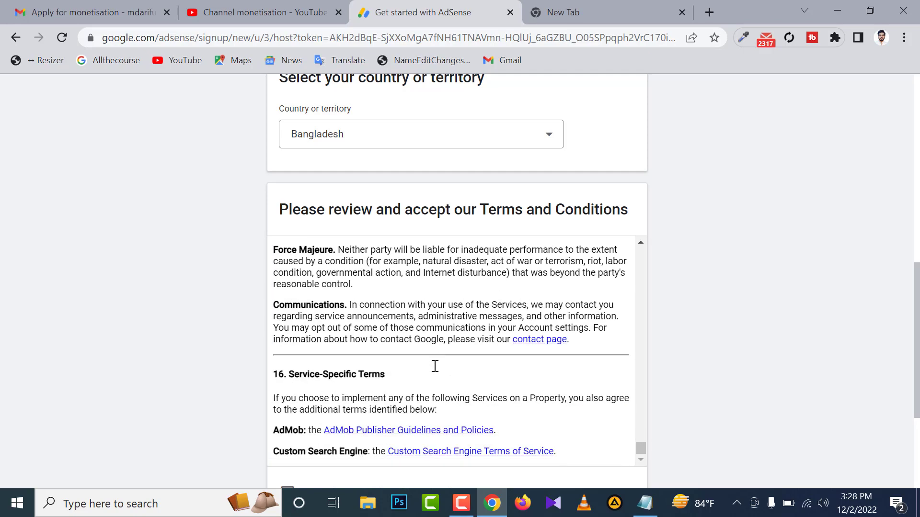
{"action": "scroll", "coordinate": [706, 370], "scroll_direction": "down", "scroll_amount": 4}
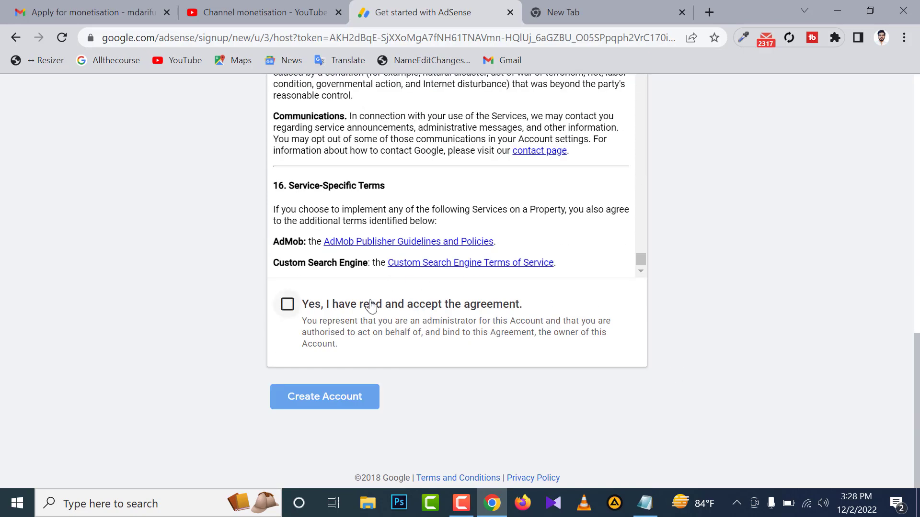
{"action": "left_click", "coordinate": [287, 307]}
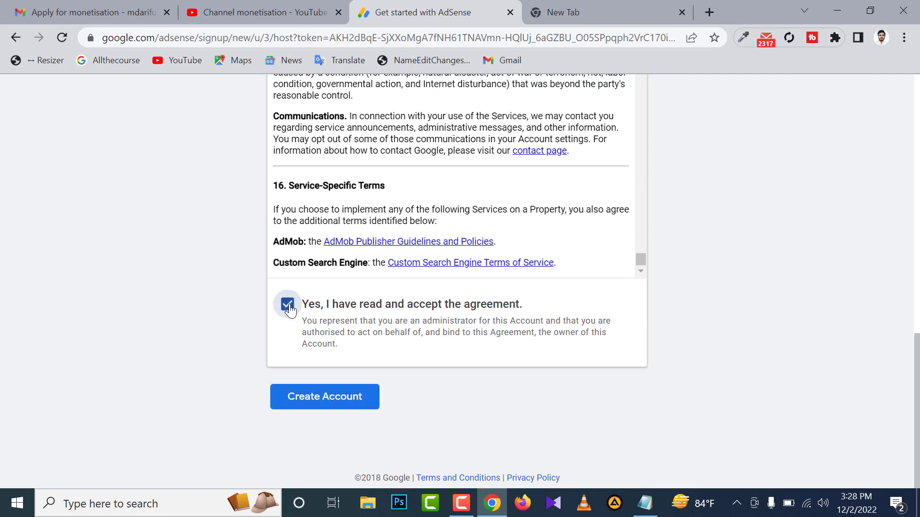
{"action": "left_click", "coordinate": [321, 407]}
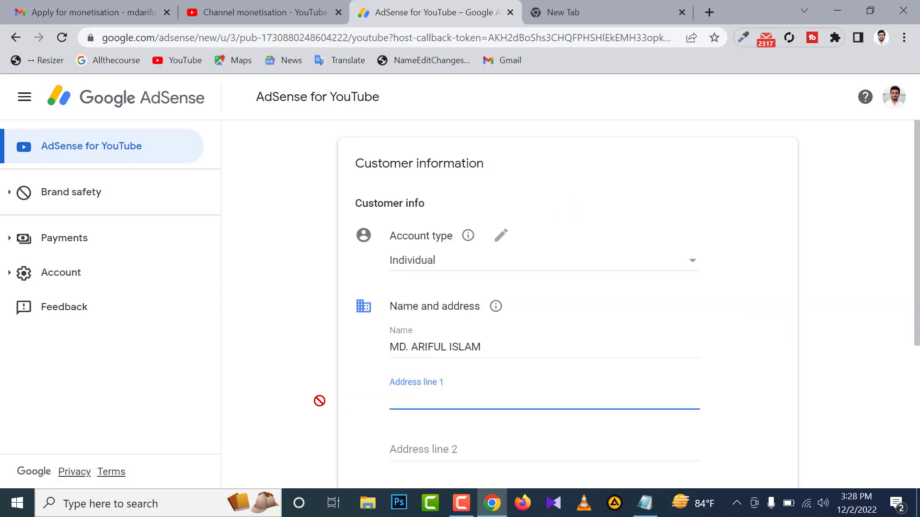
Look over the customer information form and choose Individual as the account type.
{"action": "scroll", "coordinate": [491, 380], "scroll_direction": "down", "scroll_amount": 2}
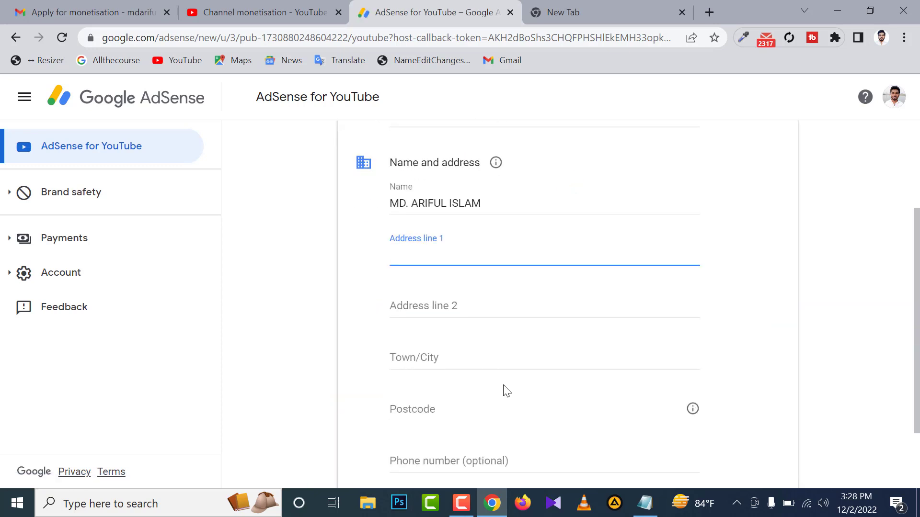
{"action": "scroll", "coordinate": [505, 390], "scroll_direction": "up", "scroll_amount": 1}
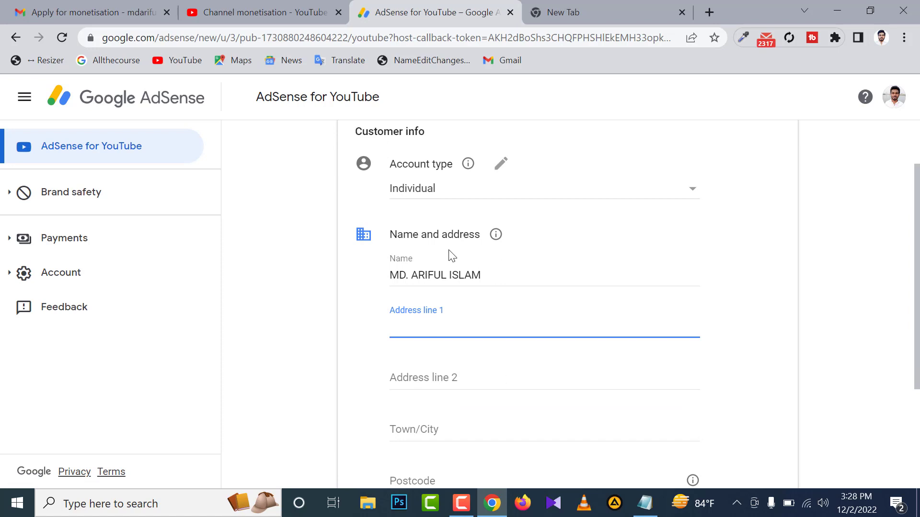
{"action": "scroll", "coordinate": [383, 196], "scroll_direction": "up", "scroll_amount": 1}
{"action": "left_click_drag", "start_coordinate": [355, 163], "coordinate": [487, 164]}
{"action": "left_click", "coordinate": [493, 167]}
{"action": "scroll", "coordinate": [452, 236], "scroll_direction": "down", "scroll_amount": 1}
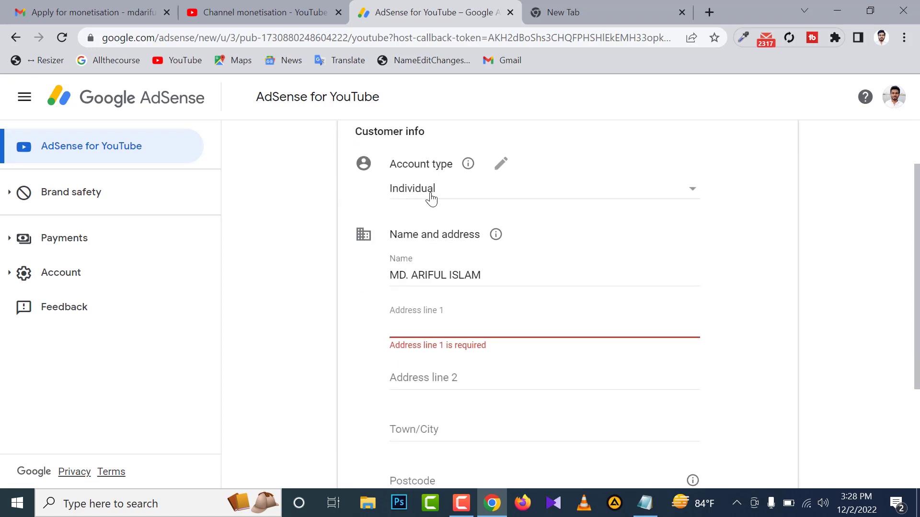
{"action": "left_click", "coordinate": [680, 195]}
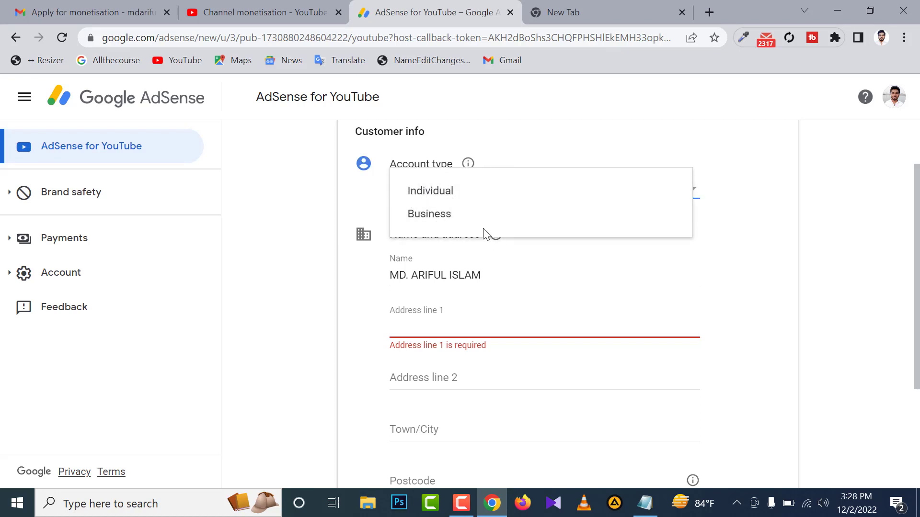
{"action": "left_click", "coordinate": [448, 191]}
Check the account holder's prefilled name under Name and address.
{"action": "scroll", "coordinate": [575, 215], "scroll_direction": "down", "scroll_amount": 2}
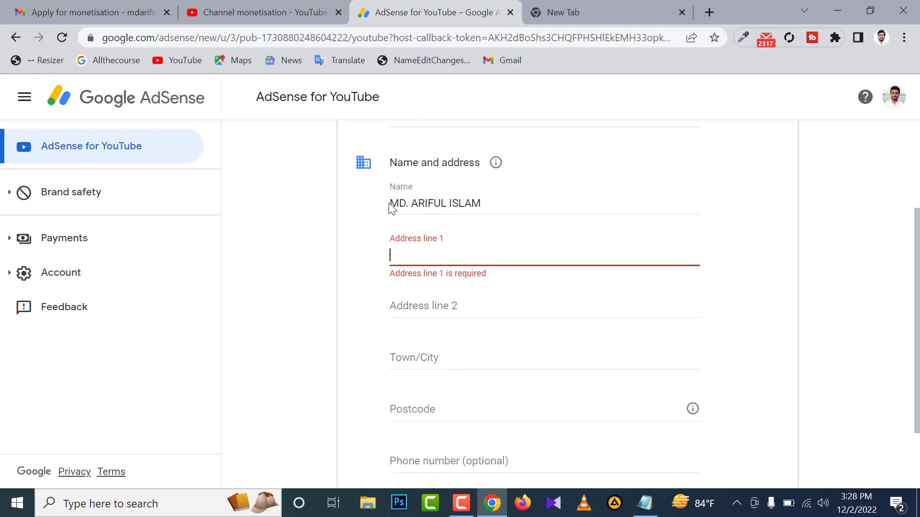
{"action": "left_click_drag", "start_coordinate": [392, 207], "coordinate": [394, 201]}
{"action": "left_click", "coordinate": [492, 203]}
{"action": "left_click_drag", "start_coordinate": [492, 203], "coordinate": [393, 205]}
{"action": "left_click", "coordinate": [498, 201]}
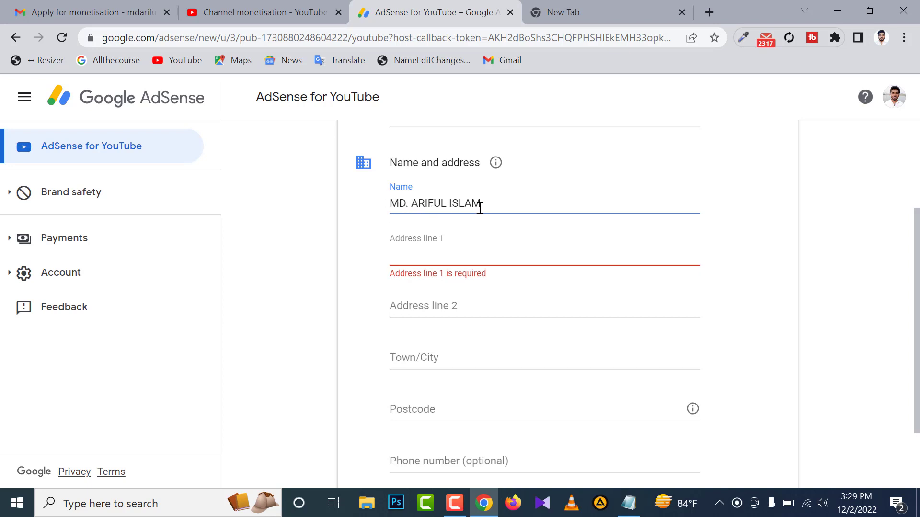
{"action": "left_click", "coordinate": [503, 225]}
Switch to Monetization Address.txt in Notepad and examine the long and short formats of the postal address and phone number.
{"action": "scroll", "coordinate": [503, 228], "scroll_direction": "down", "scroll_amount": 1}
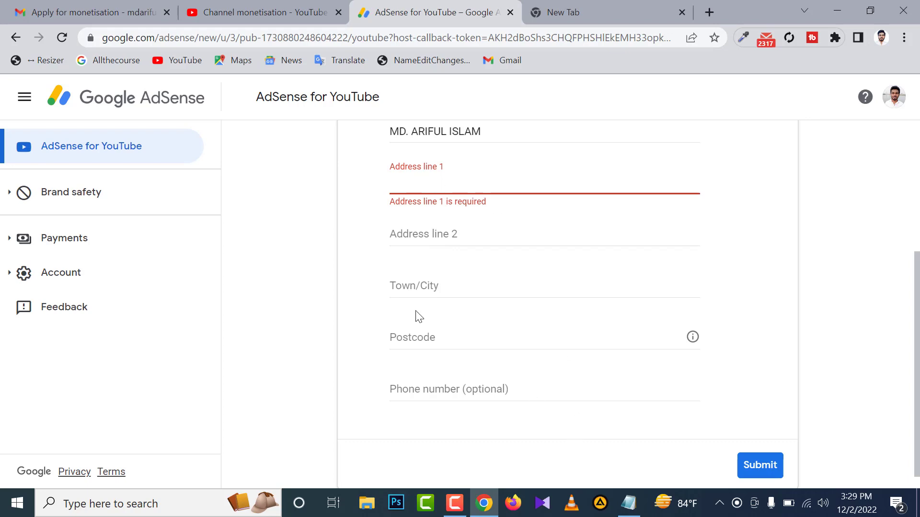
{"action": "left_click", "coordinate": [629, 503]}
{"action": "left_click_drag", "start_coordinate": [537, 139], "coordinate": [548, 168]}
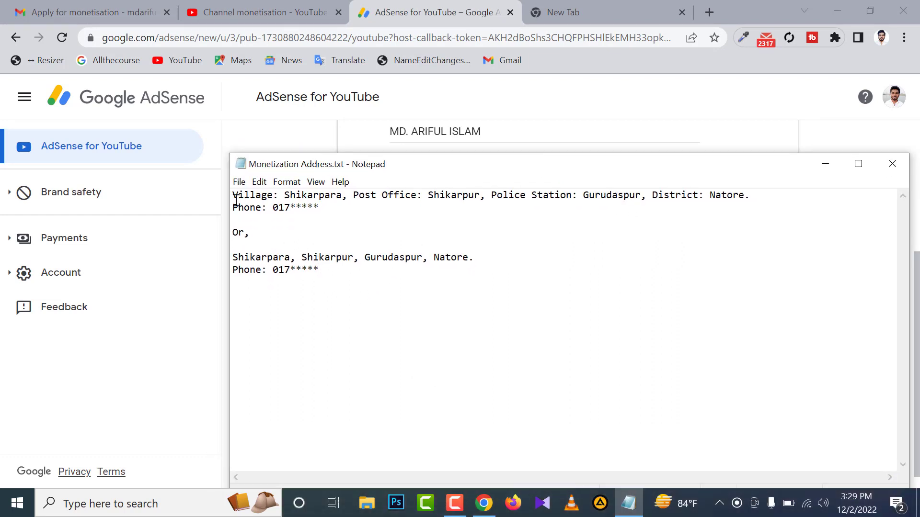
{"action": "left_click_drag", "start_coordinate": [325, 207], "coordinate": [229, 178]}
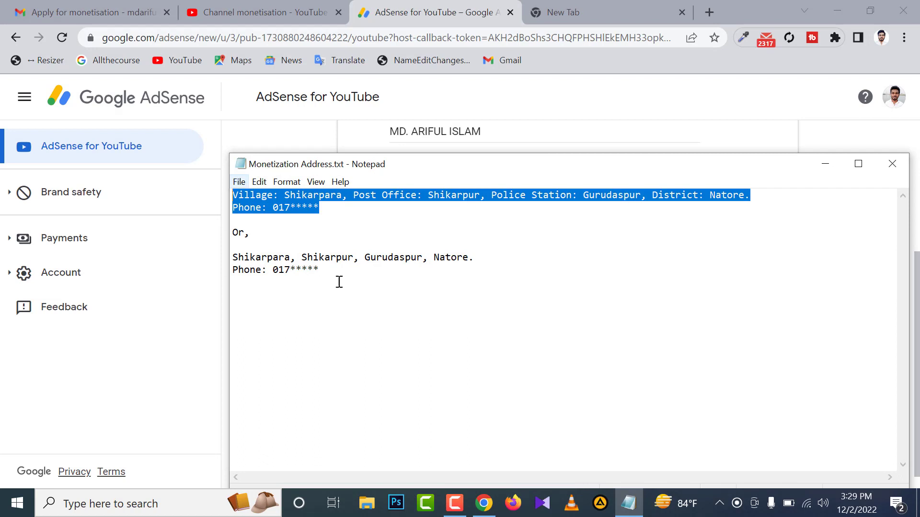
{"action": "left_click", "coordinate": [345, 287]}
{"action": "left_click_drag", "start_coordinate": [322, 268], "coordinate": [230, 257]}
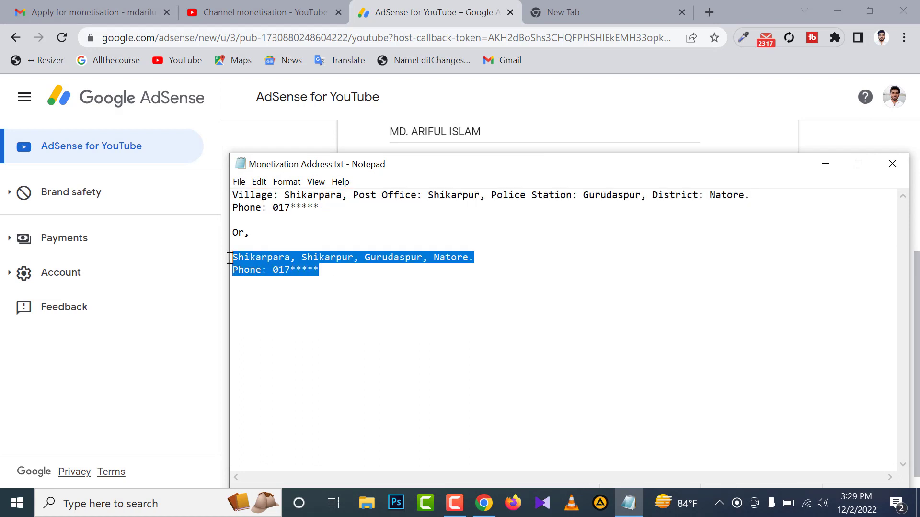
{"action": "left_click", "coordinate": [402, 359]}
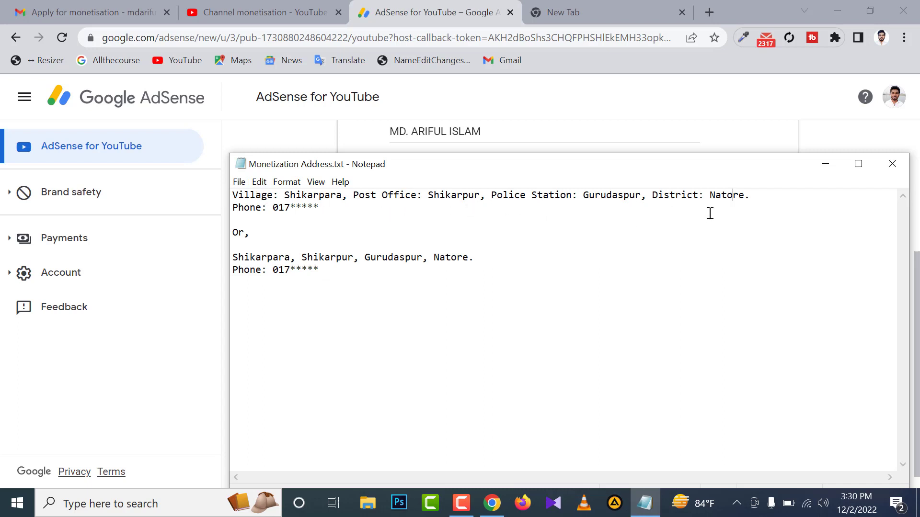
Copy the long-format postal address from Notepad into Address line 1 of the AdSense form and enter the phone line in Address line 2.
{"action": "left_click_drag", "start_coordinate": [755, 200], "coordinate": [519, 209]}
{"action": "left_click", "coordinate": [676, 255]}
{"action": "left_click_drag", "start_coordinate": [750, 195], "coordinate": [233, 195]}
{"action": "right_click", "coordinate": [240, 194]}
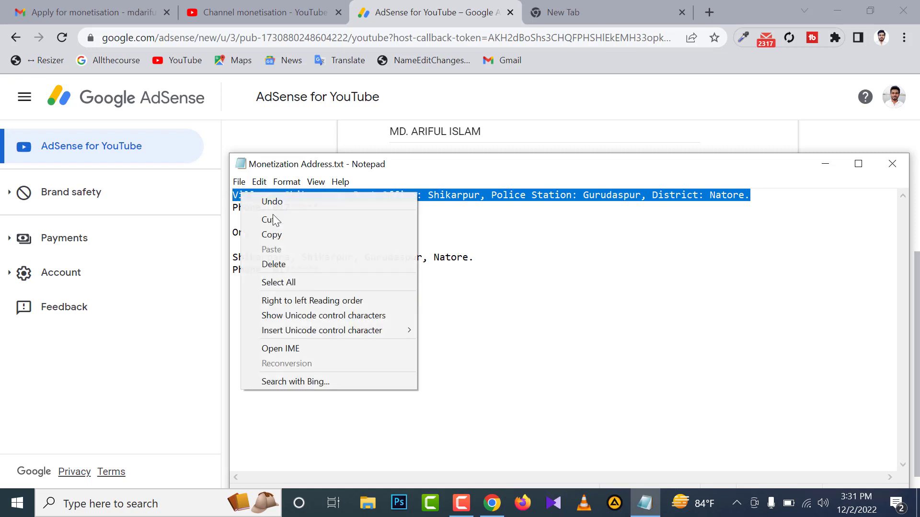
{"action": "left_click", "coordinate": [267, 234]}
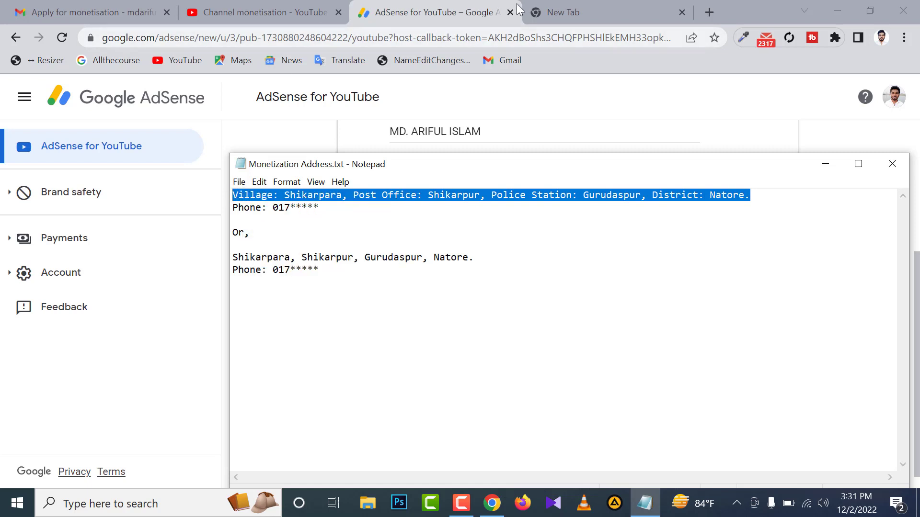
{"action": "left_click", "coordinate": [451, 11]}
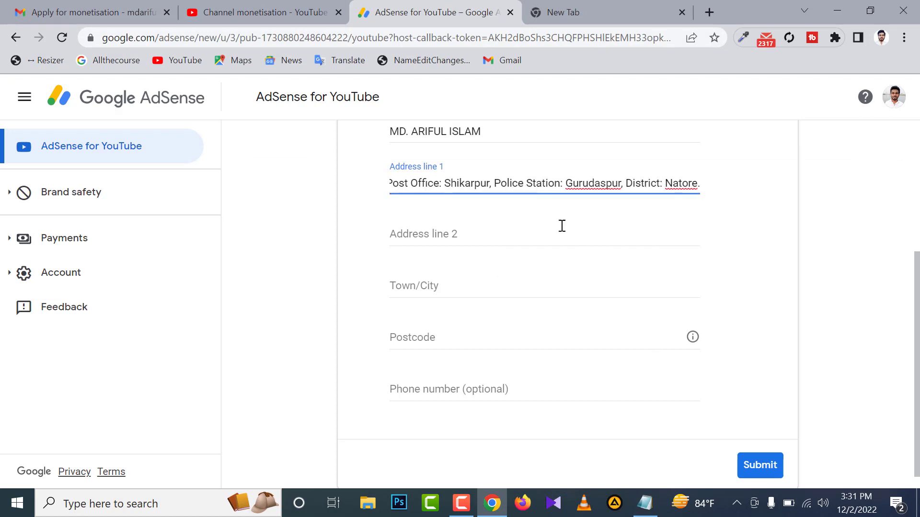
{"action": "left_click", "coordinate": [452, 234]}
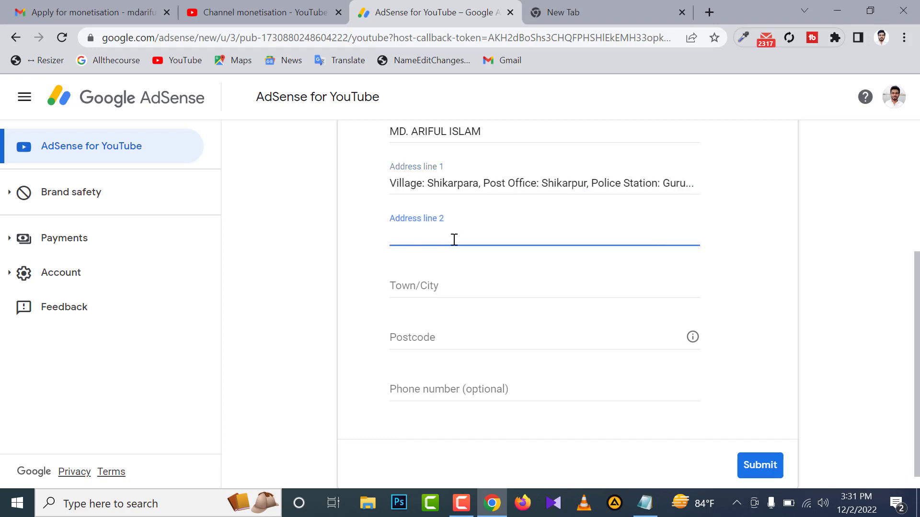
{"action": "key", "text": "ctrl+v"}
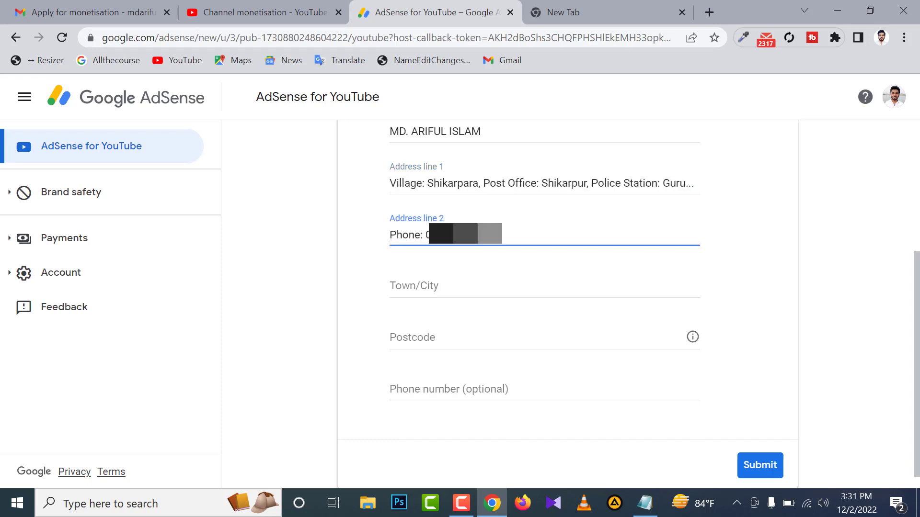
Fill in the account holder's town or city, postcode and optional phone number in the customer information form.
{"action": "scroll", "coordinate": [495, 243], "scroll_direction": "down", "scroll_amount": 1}
{"action": "left_click", "coordinate": [447, 269]}
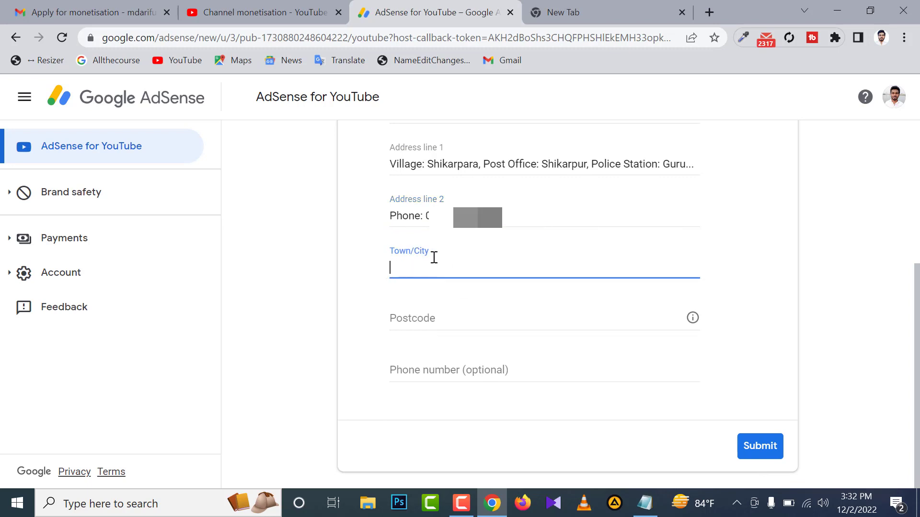
{"action": "type", "text": "Natore"}
{"action": "left_click", "coordinate": [424, 319]}
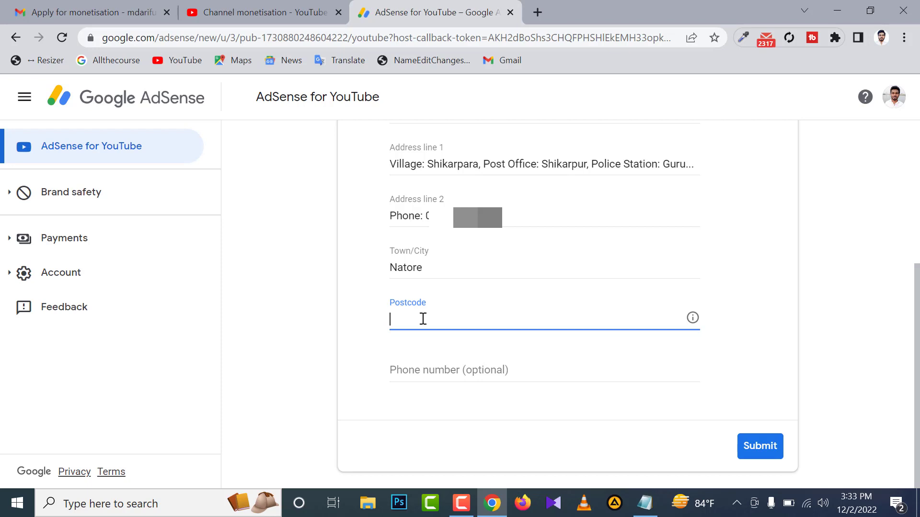
{"action": "type", "text": "6440"}
{"action": "left_click", "coordinate": [468, 372]}
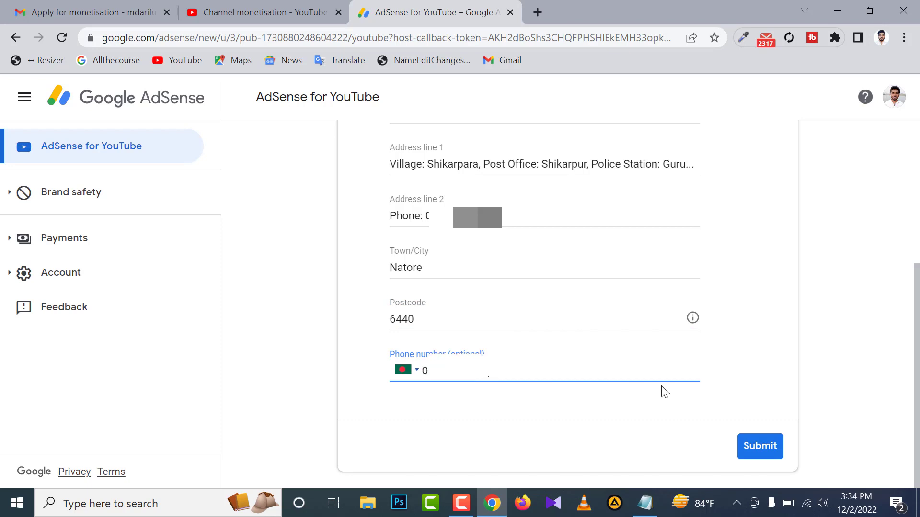
Check the completed name, address and phone details and submit the customer information.
{"action": "scroll", "coordinate": [661, 386], "scroll_direction": "up", "scroll_amount": 4}
{"action": "scroll", "coordinate": [654, 387], "scroll_direction": "down", "scroll_amount": 2}
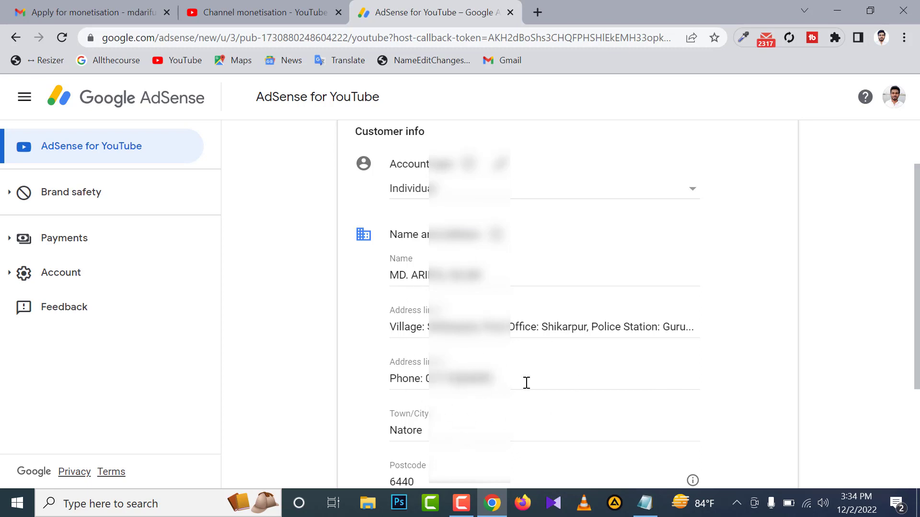
{"action": "scroll", "coordinate": [511, 382], "scroll_direction": "down", "scroll_amount": 3}
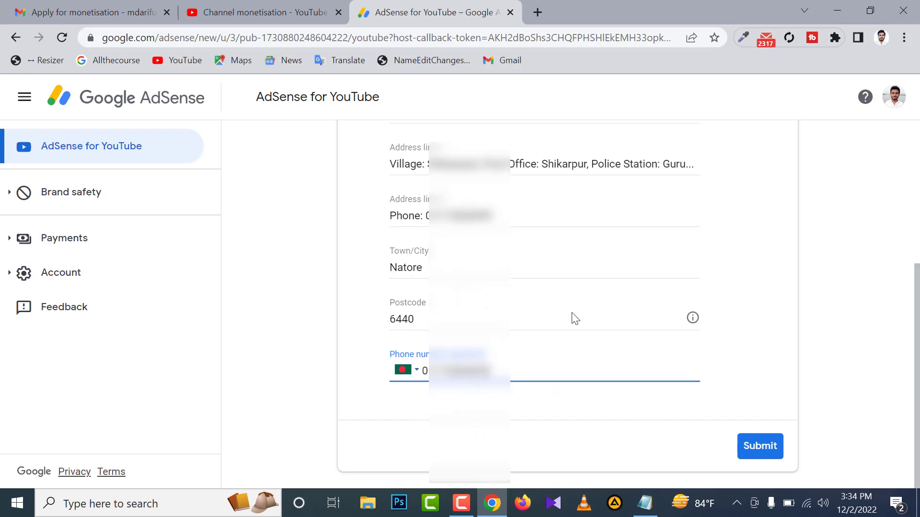
{"action": "left_click", "coordinate": [763, 449]}
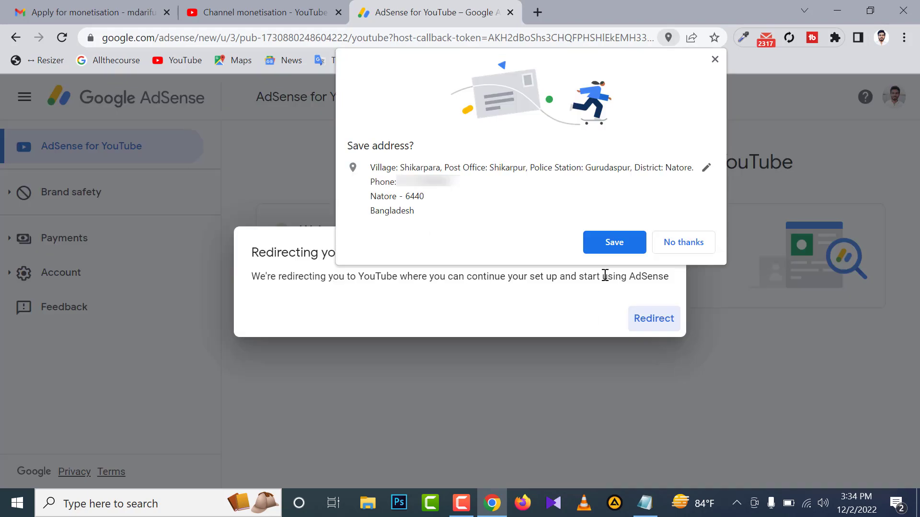
Save the address in the browser and accept the redirect to YouTube to continue the setup.
{"action": "left_click", "coordinate": [613, 245]}
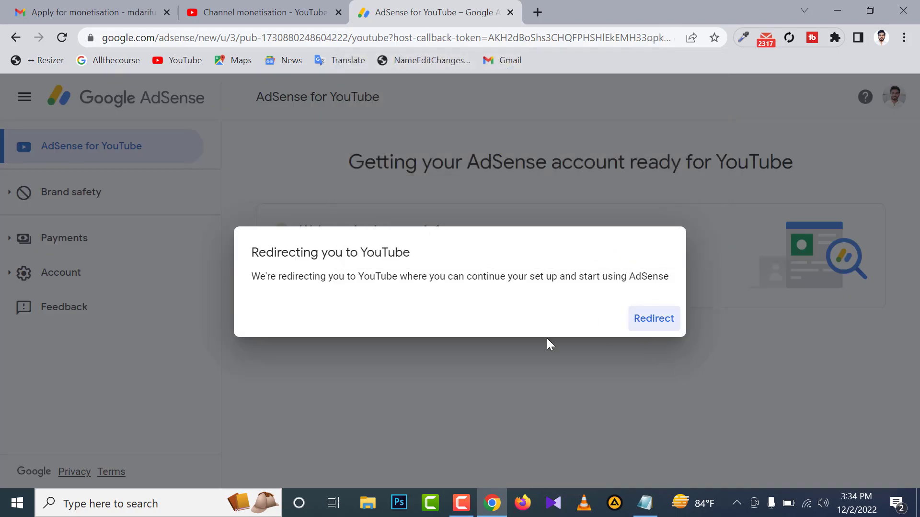
{"action": "left_click", "coordinate": [653, 324]}
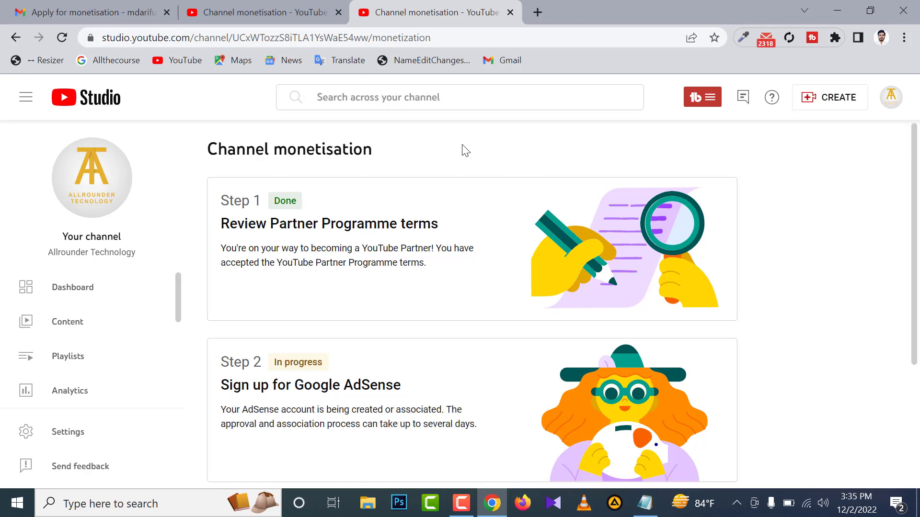
Examine the status of the Sign up for Google AdSense and Get reviewed steps, dismissing the mail notification.
{"action": "scroll", "coordinate": [450, 221], "scroll_direction": "down", "scroll_amount": 3}
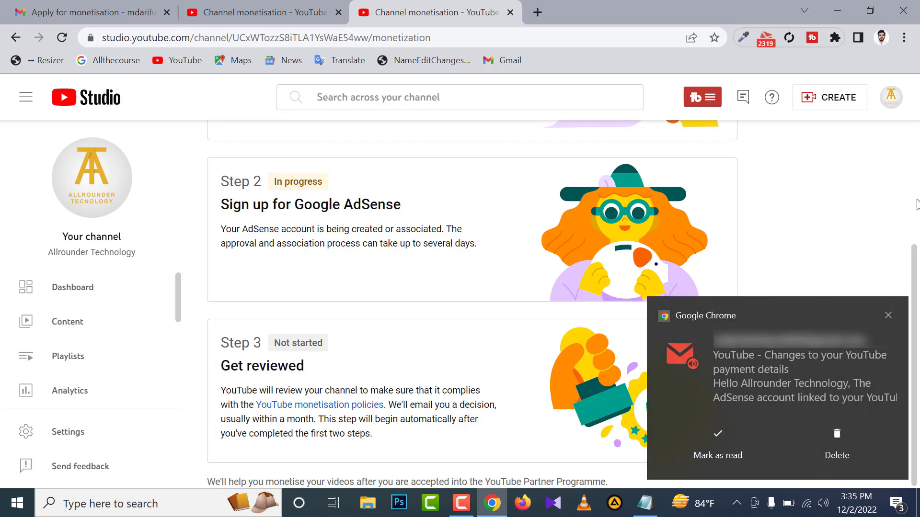
{"action": "left_click", "coordinate": [889, 314]}
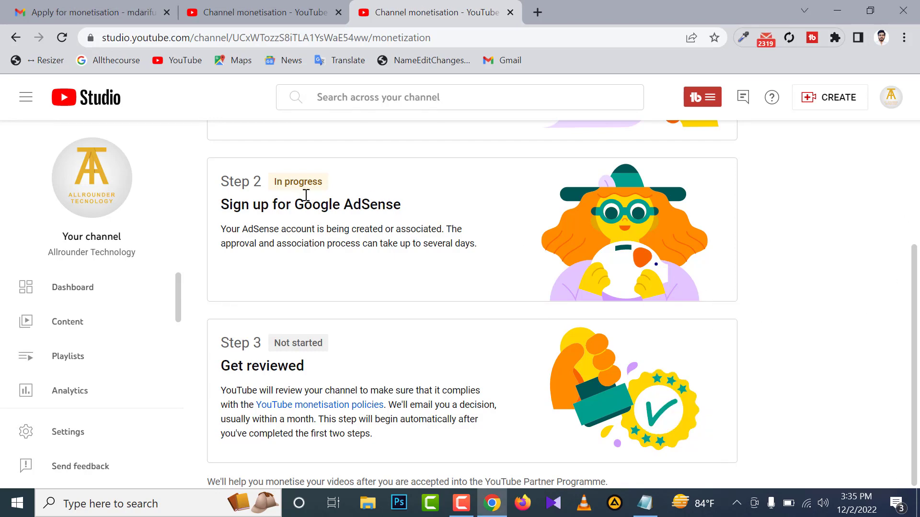
{"action": "scroll", "coordinate": [312, 242], "scroll_direction": "up", "scroll_amount": 3}
{"action": "scroll", "coordinate": [302, 300], "scroll_direction": "down", "scroll_amount": 2}
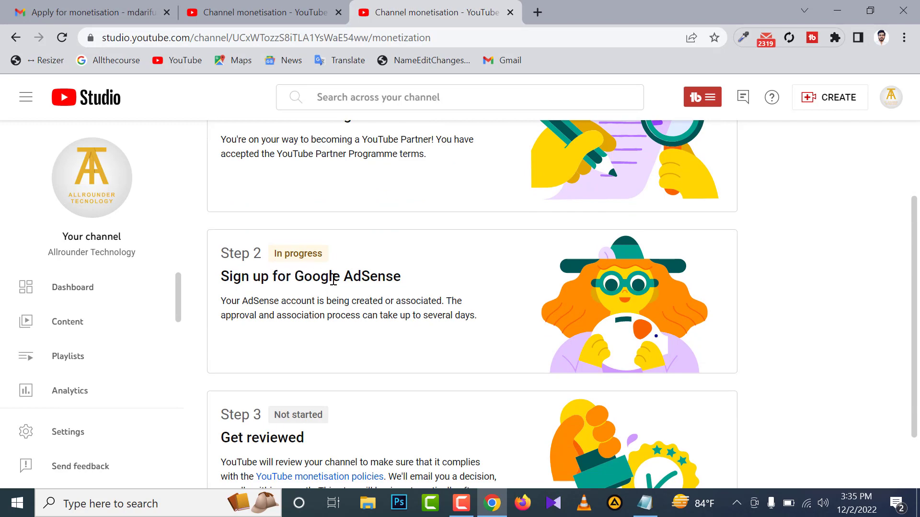
{"action": "scroll", "coordinate": [333, 280], "scroll_direction": "down", "scroll_amount": 1}
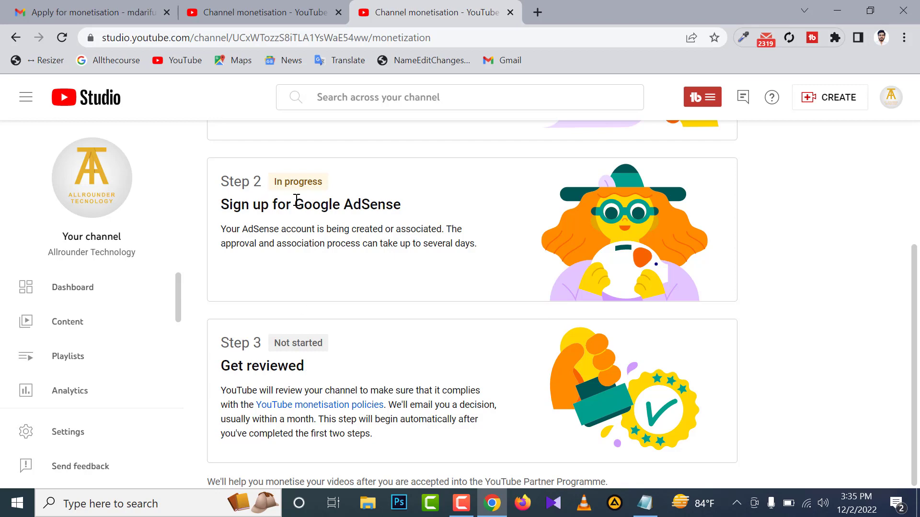
{"action": "scroll", "coordinate": [306, 223], "scroll_direction": "up", "scroll_amount": 3}
{"action": "scroll", "coordinate": [364, 233], "scroll_direction": "down", "scroll_amount": 3}
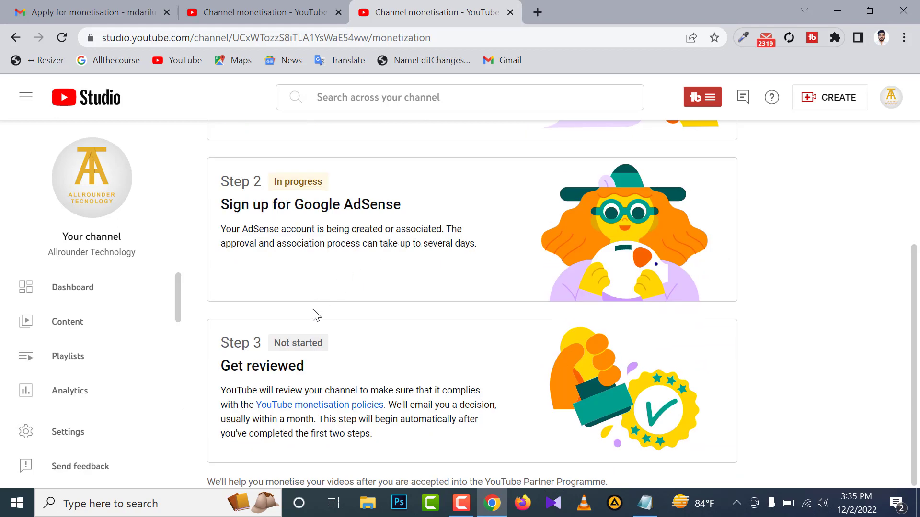